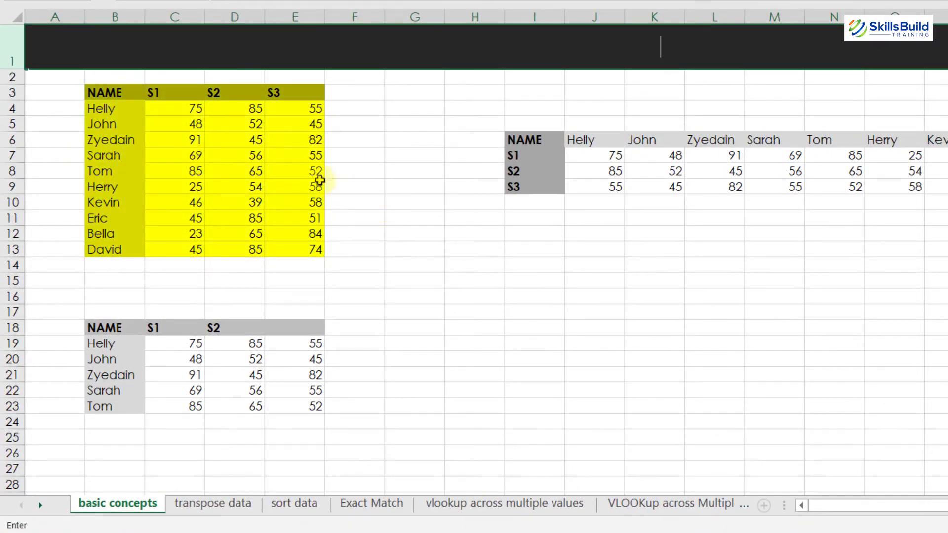
Step: Copy the student marks table in B6:E16 on the transpose data sheet
click(217, 140)
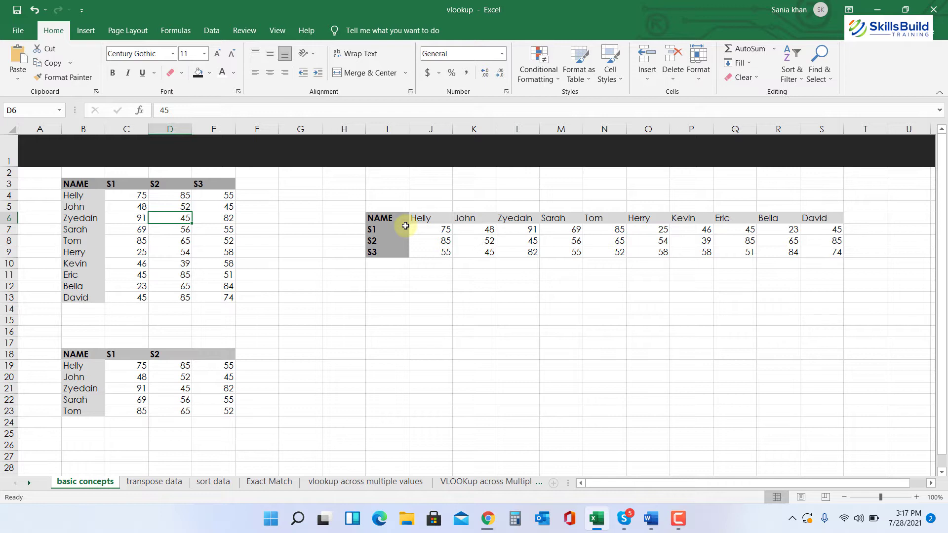
key(ctrl+Page_Down)
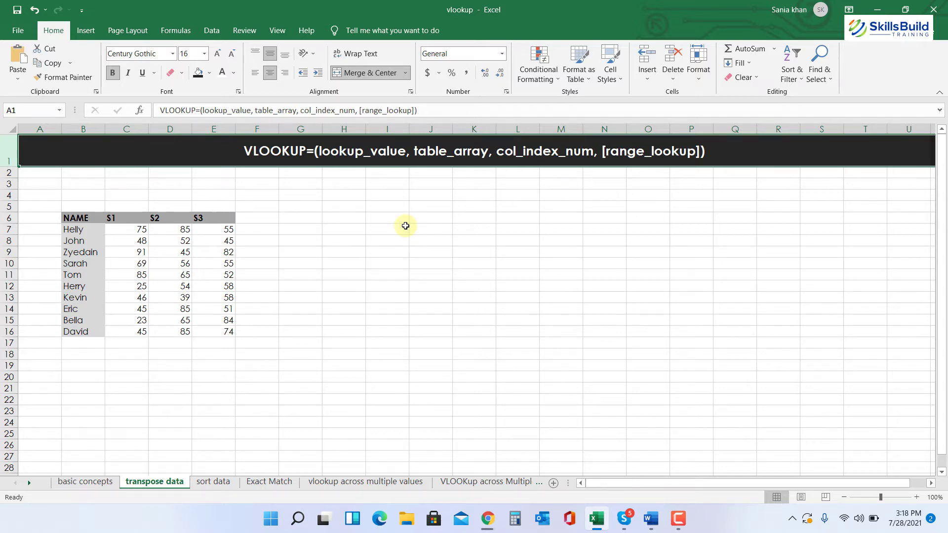
click(301, 274)
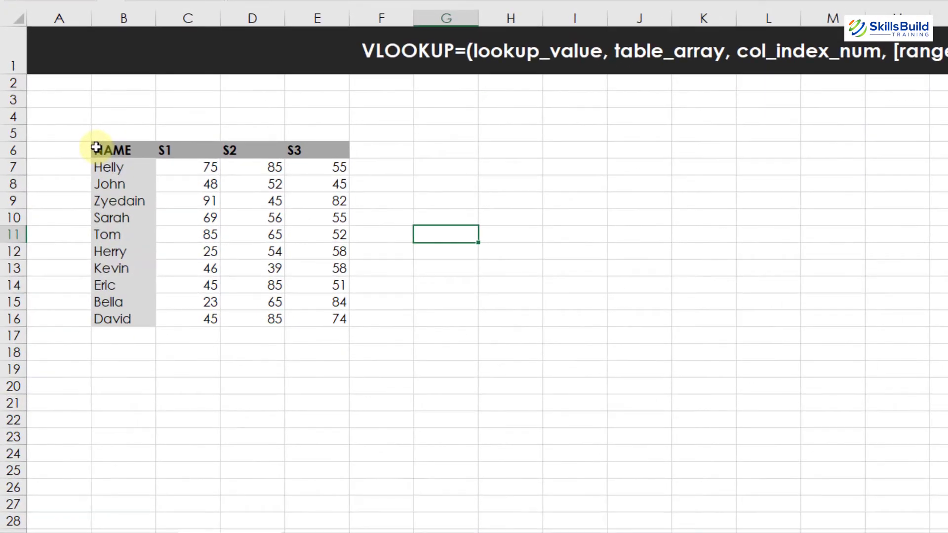
drag(96, 147, 310, 316)
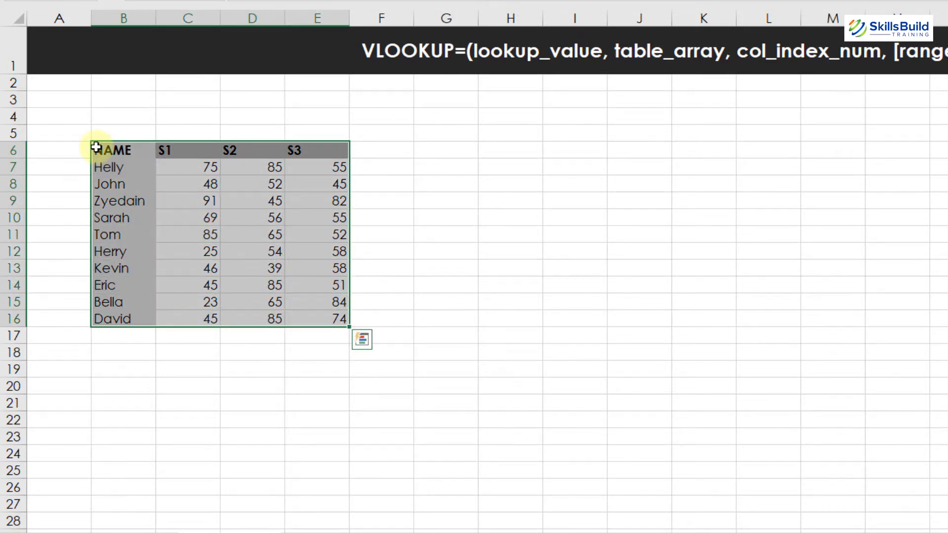
key(ctrl+c)
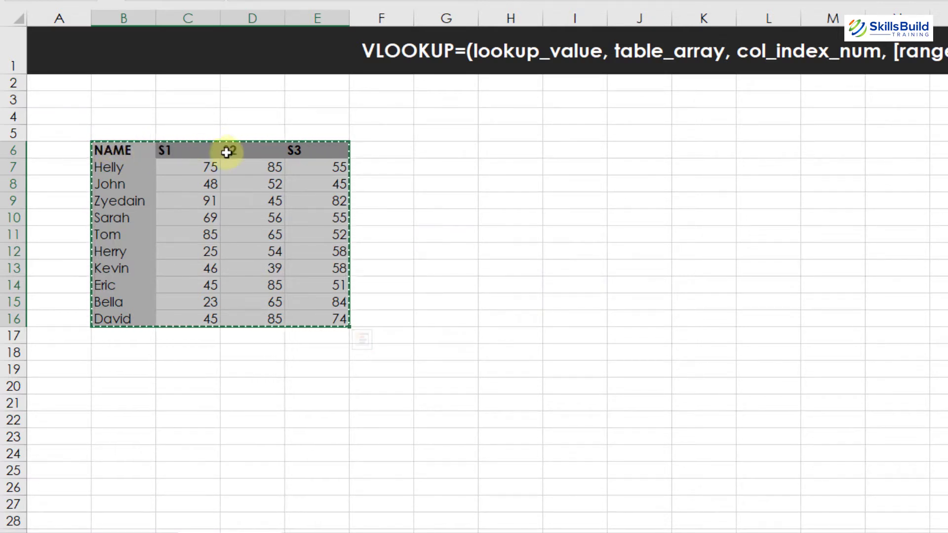
Step: Paste the copied marks table at I7 using Paste Special with Transpose, and end the copy mode
click(581, 168)
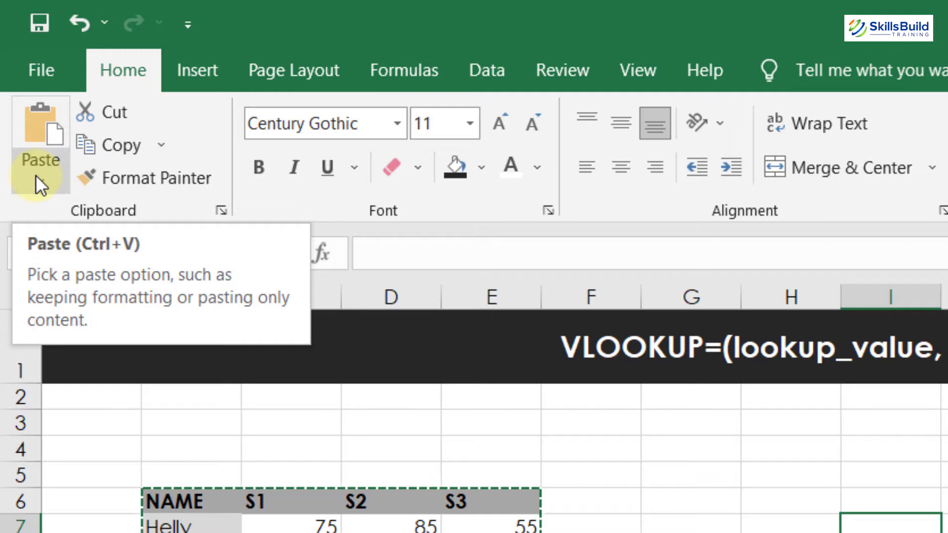
click(35, 175)
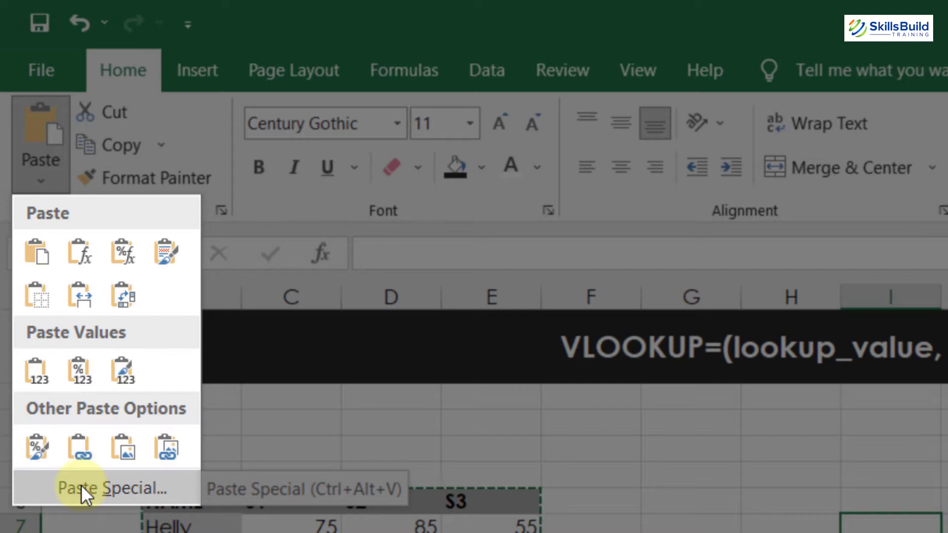
click(81, 484)
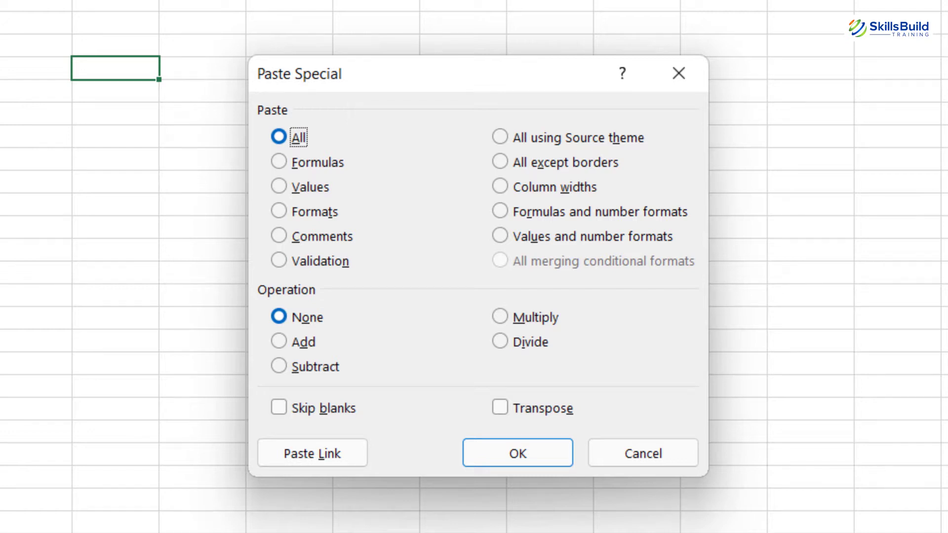
click(495, 407)
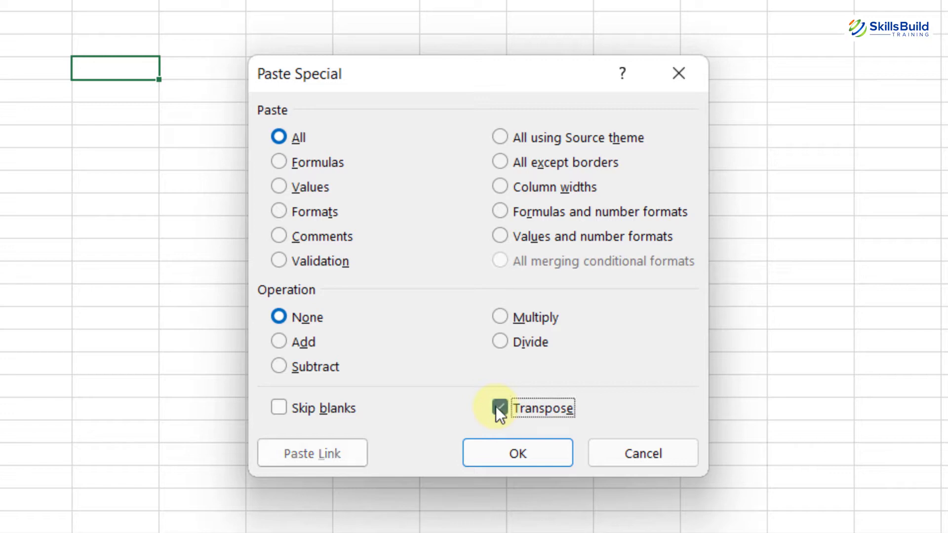
click(533, 460)
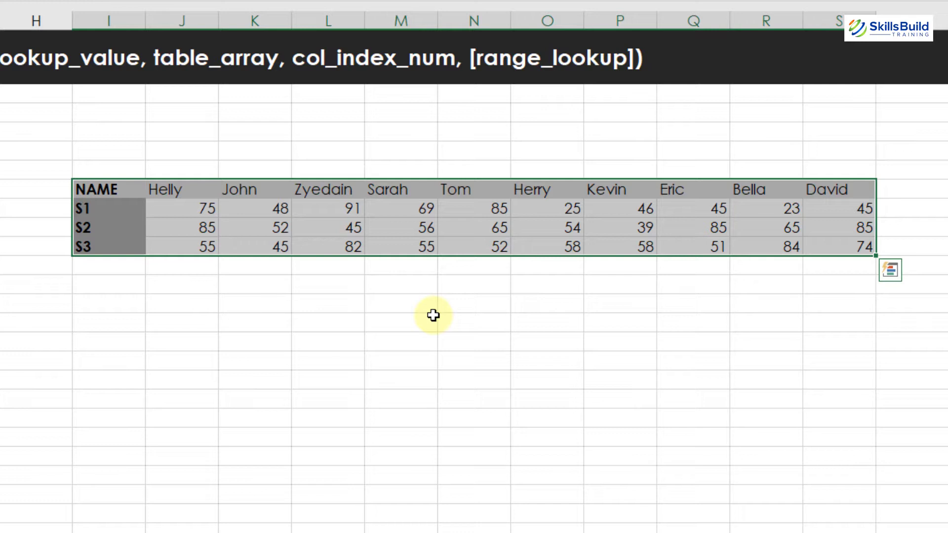
key(Escape)
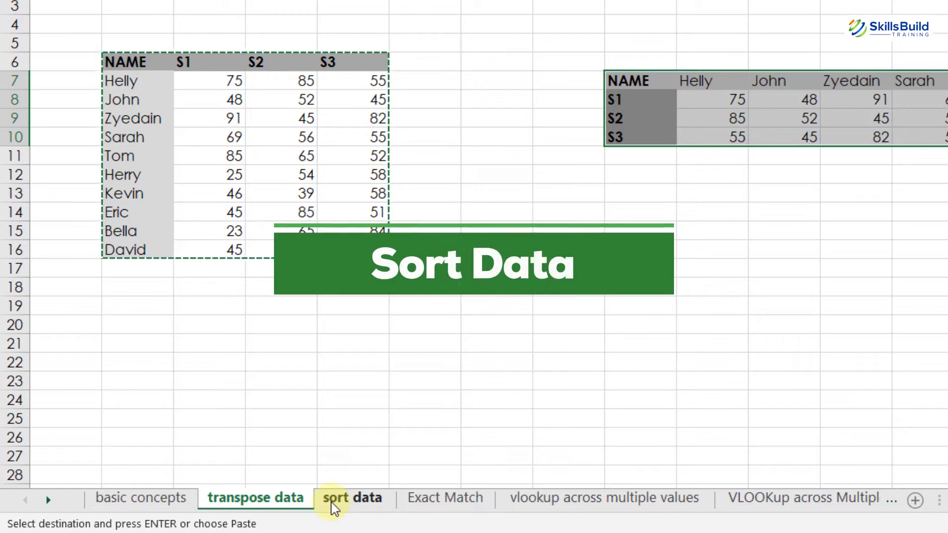
Step: On the sort data sheet, turn on filtering for the header row C4:F4
click(333, 504)
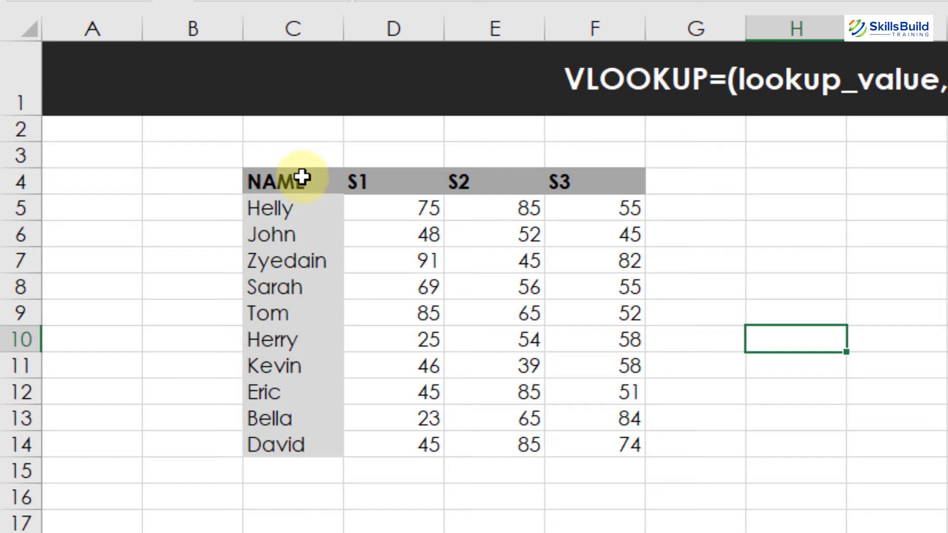
drag(302, 176, 617, 179)
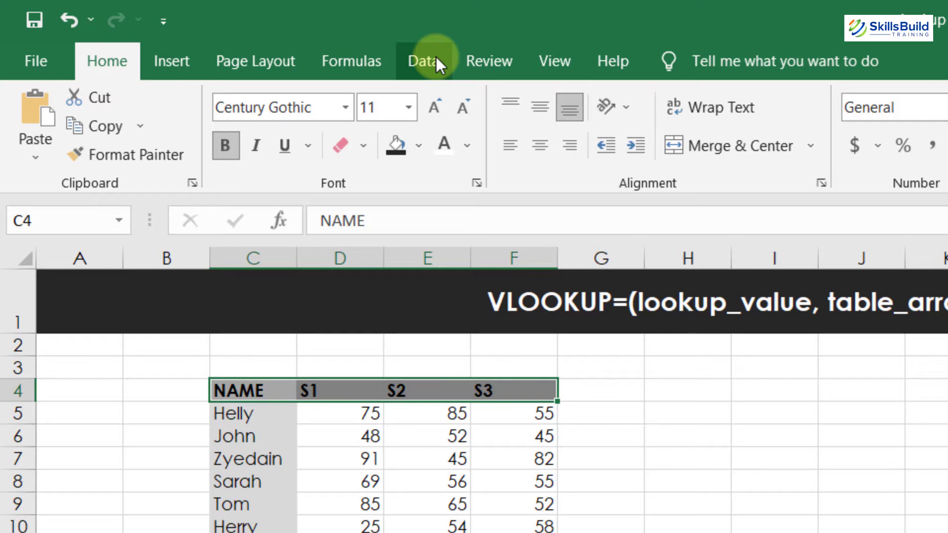
click(436, 61)
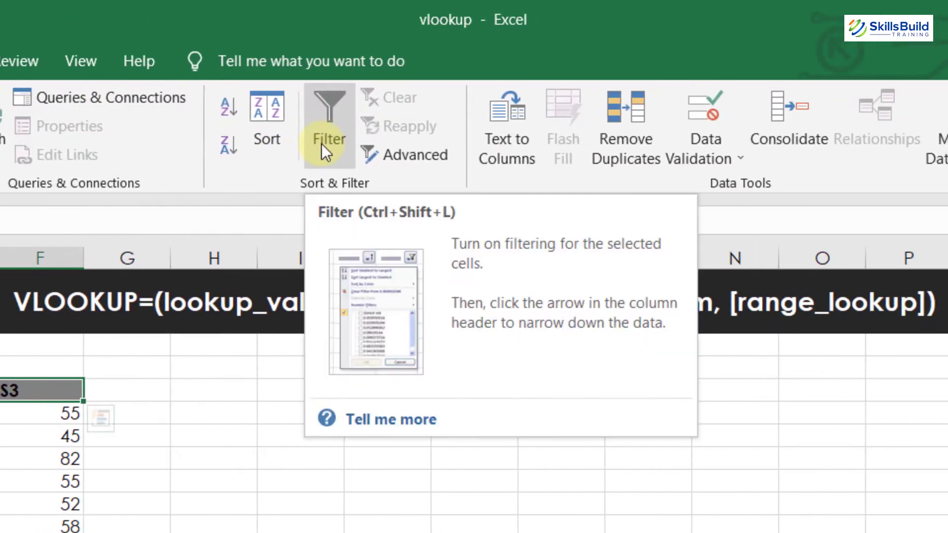
click(321, 143)
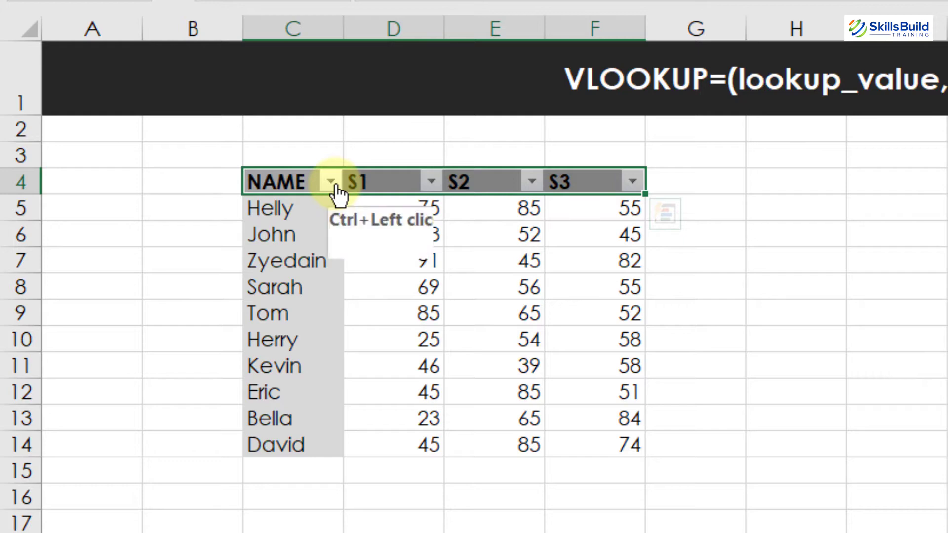
Step: Review the NAME column's sort and filter options without applying any, and remove the filters from the header row
click(332, 182)
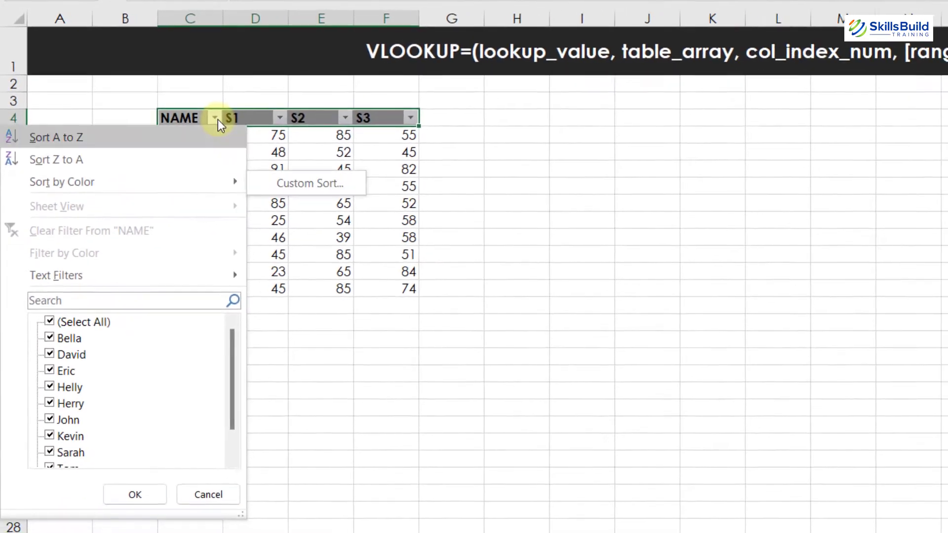
key(Down)
key(Up)
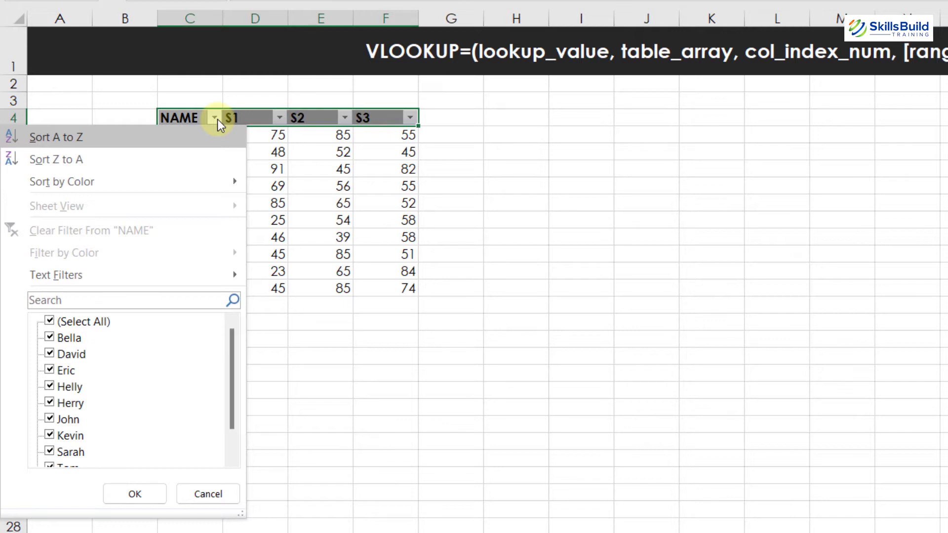
key(Down)
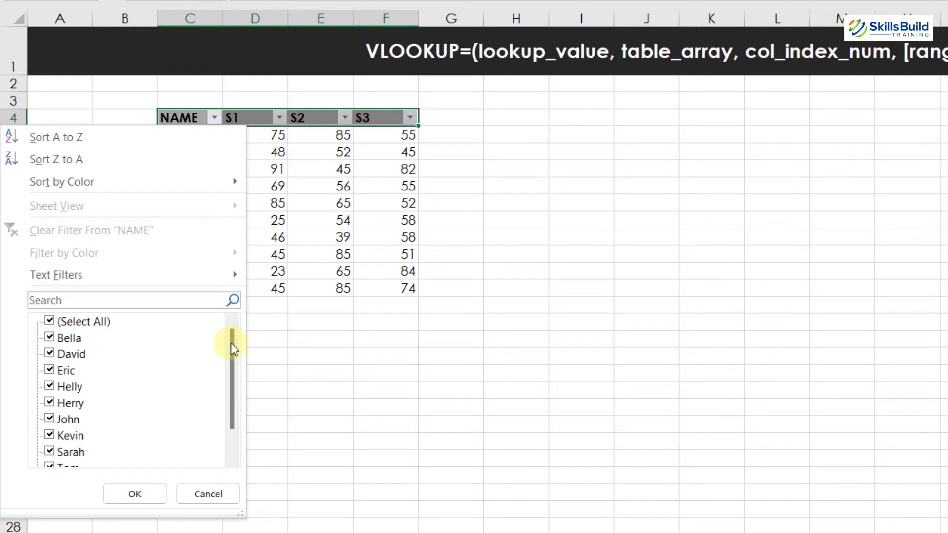
drag(231, 343, 231, 369)
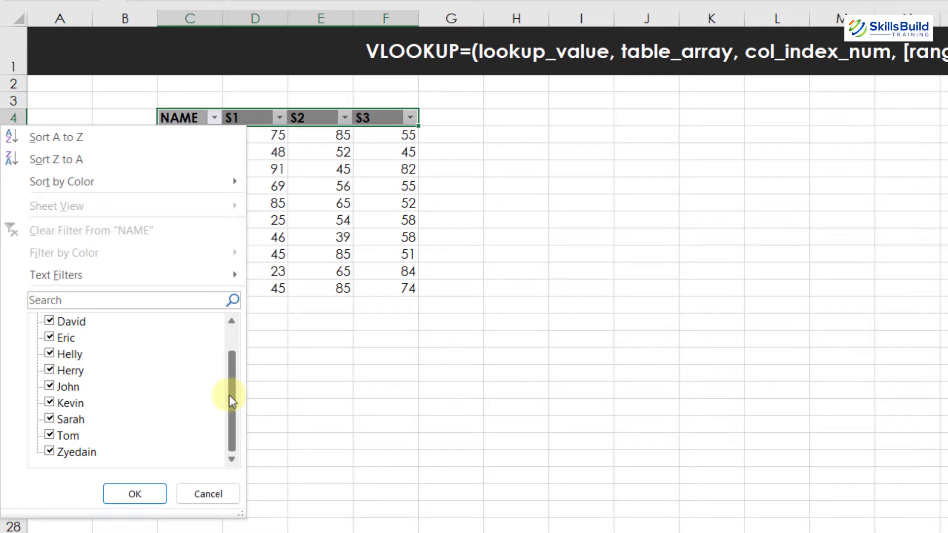
click(220, 487)
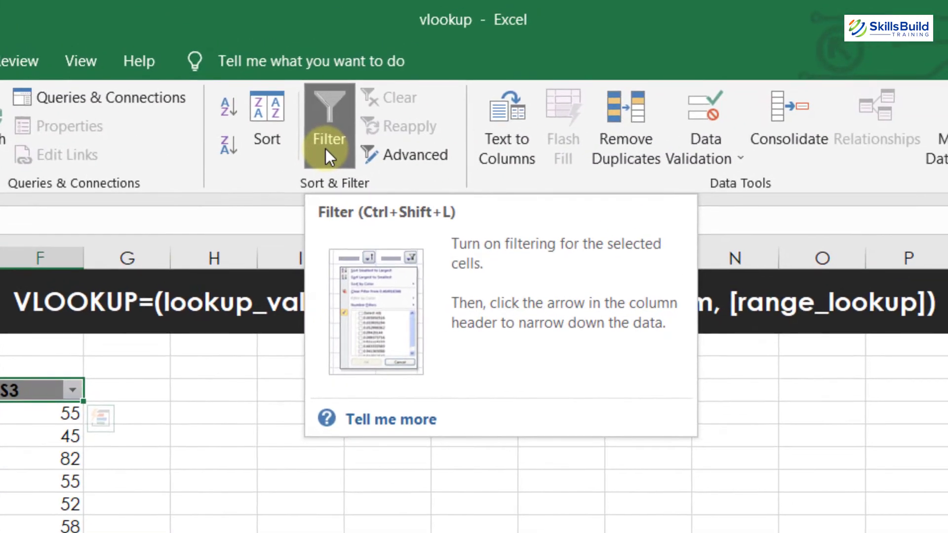
click(326, 150)
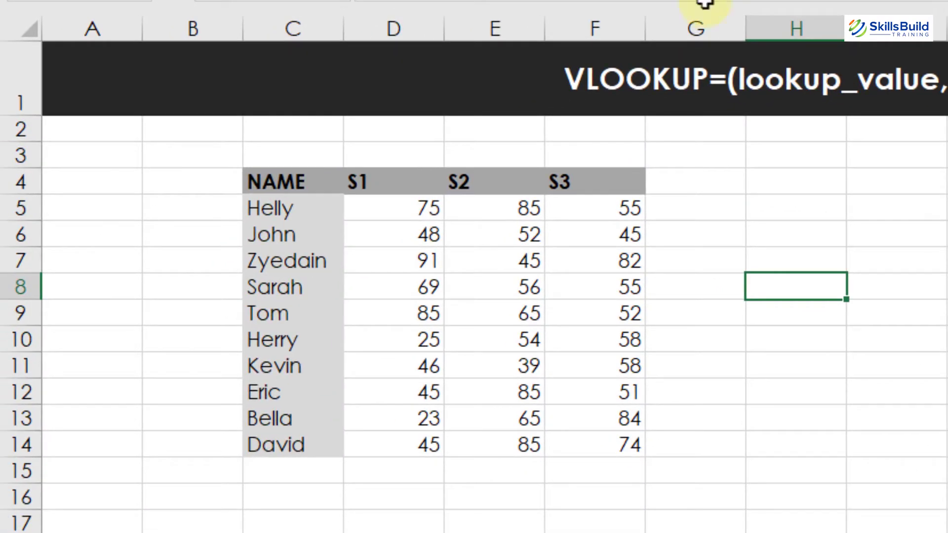
Step: View the Sort options available for the NAME header cell C4 and dismiss them
right_click(305, 182)
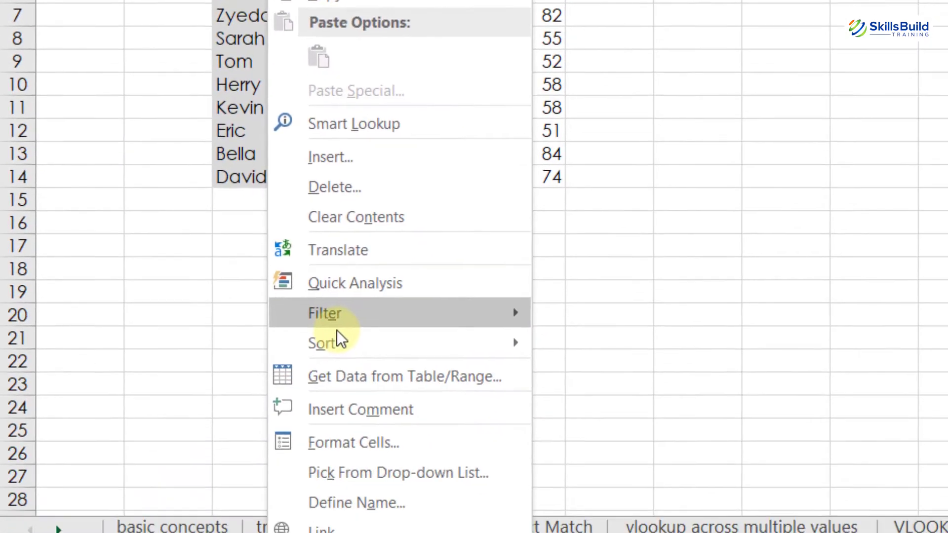
mouse_move(387, 532)
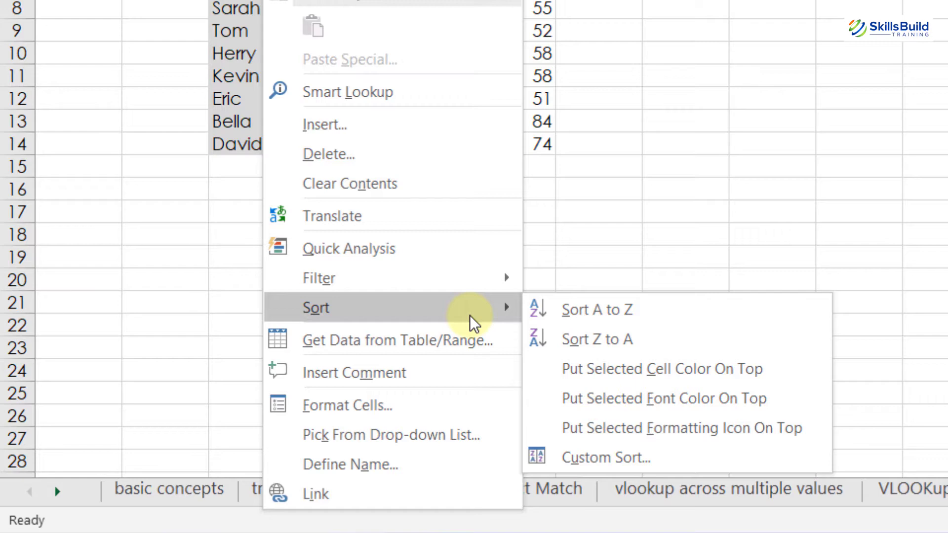
key(Escape)
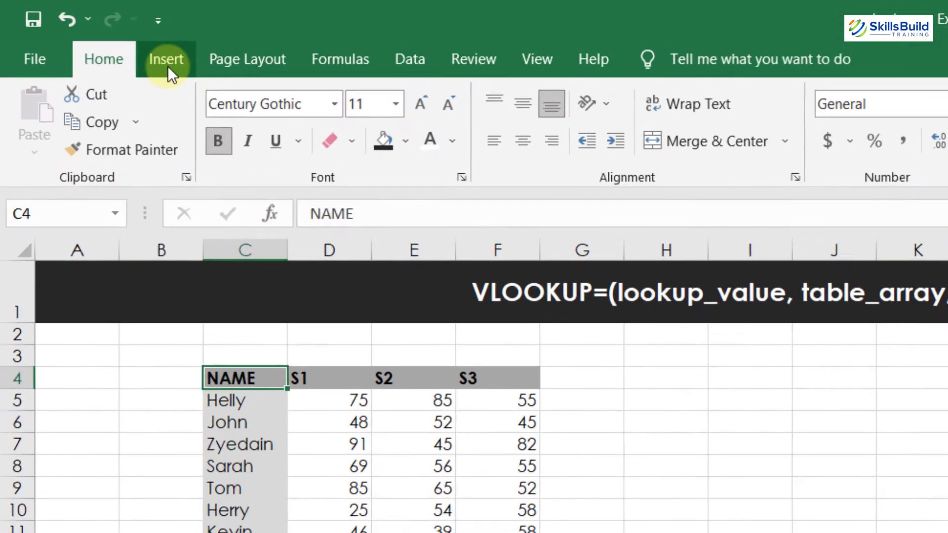
Step: Convert the marks data in C4:F14 into a table with headers
click(86, 31)
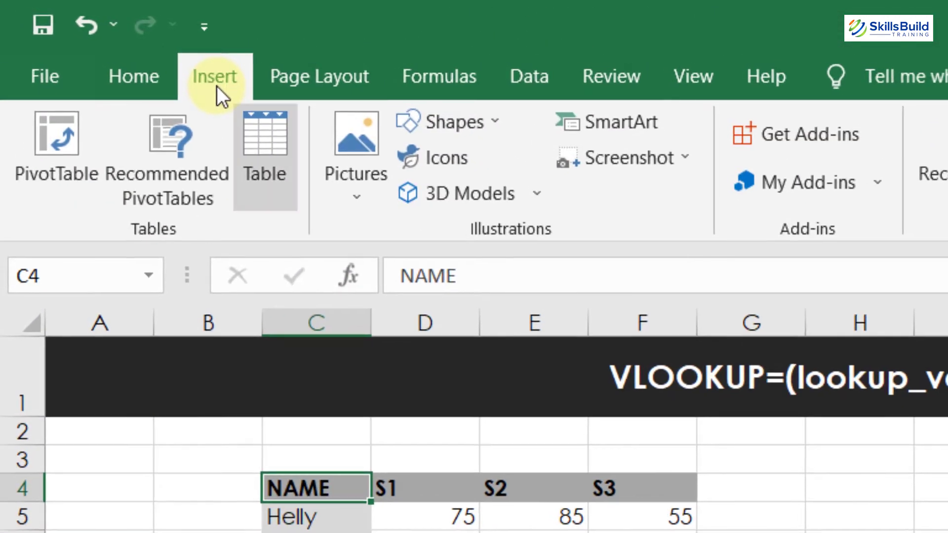
click(258, 123)
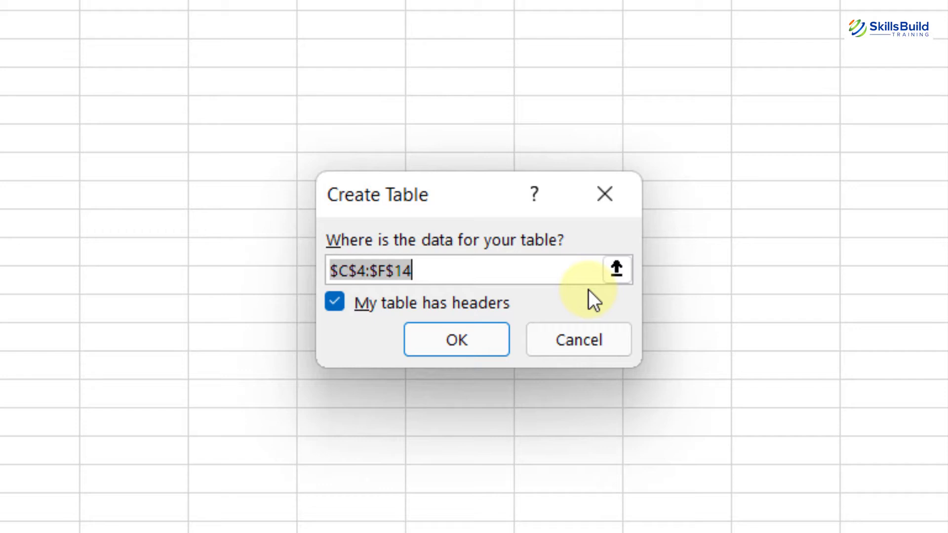
key(Return)
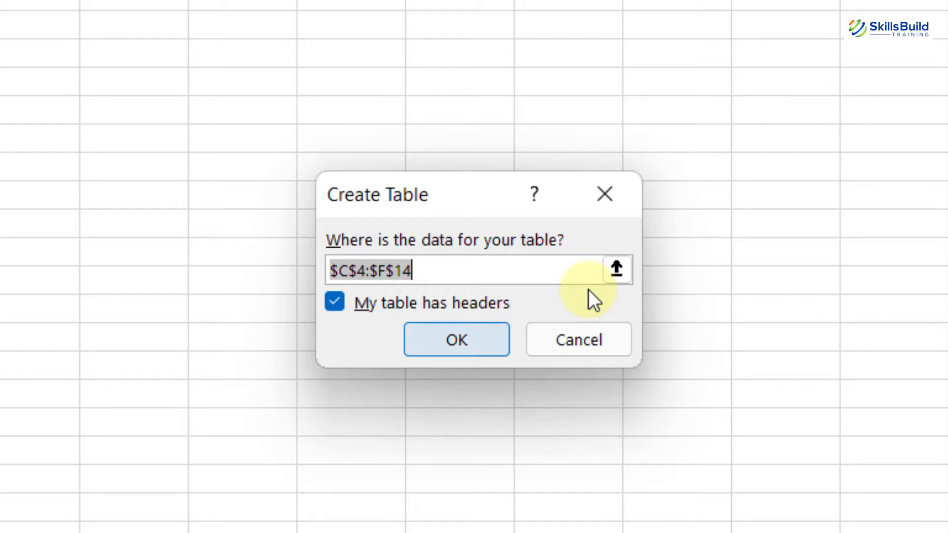
click(482, 335)
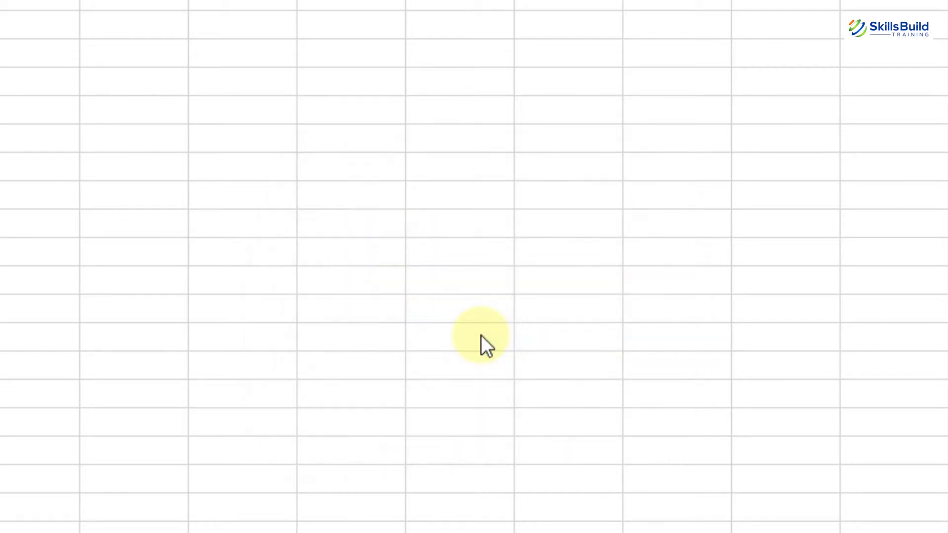
Step: Browse the Cell Styles and Format as Table galleries for an empty cell without applying a style
click(549, 399)
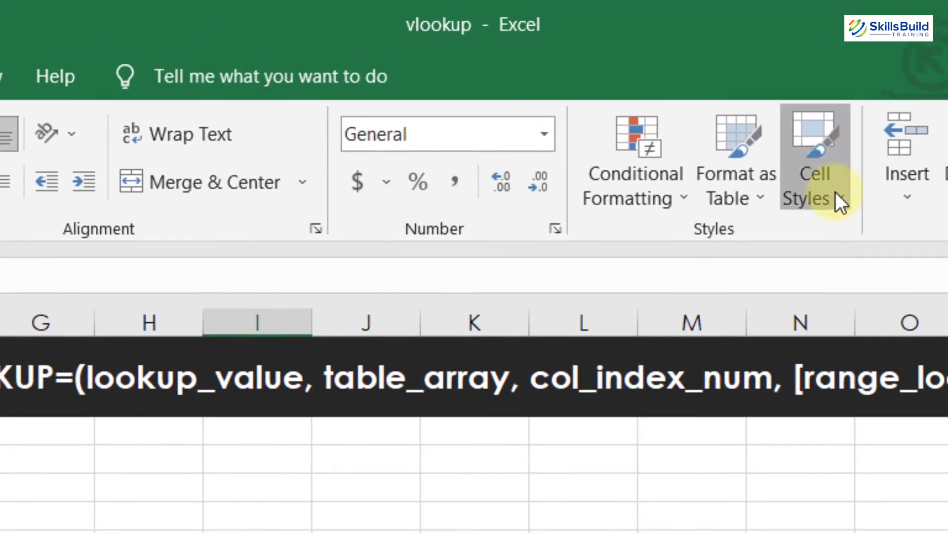
click(834, 193)
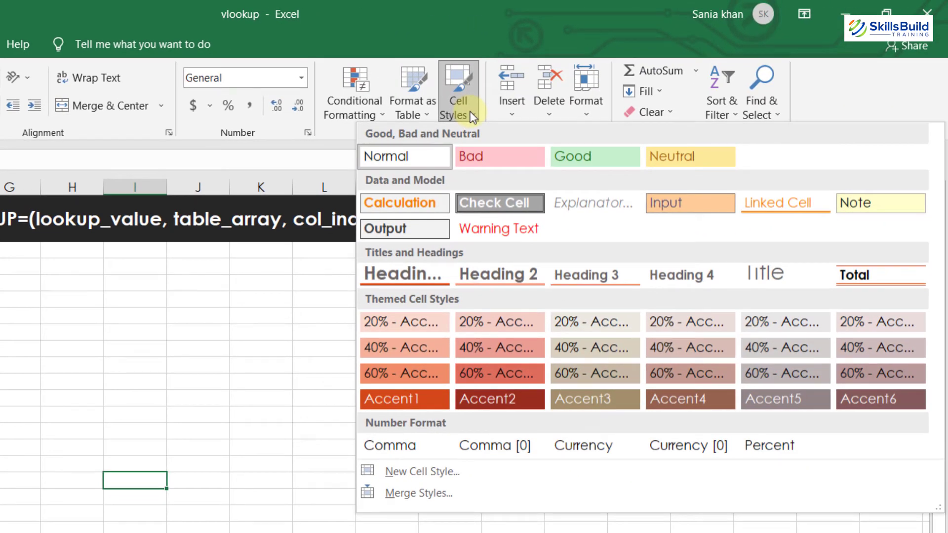
click(429, 112)
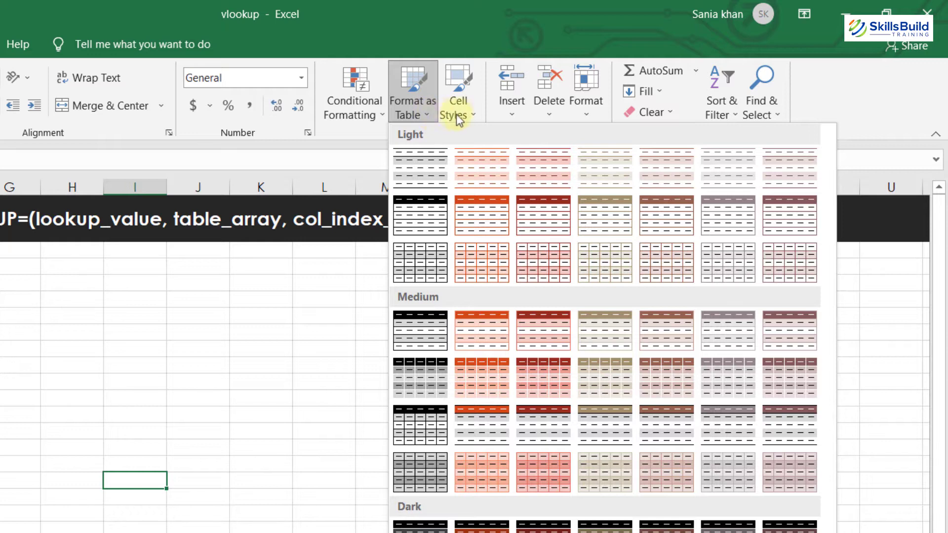
click(473, 118)
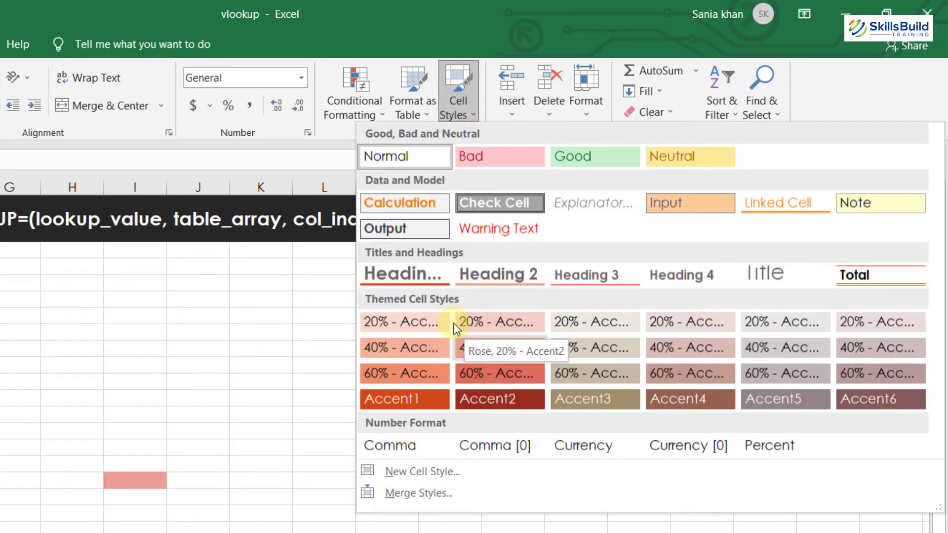
click(53, 317)
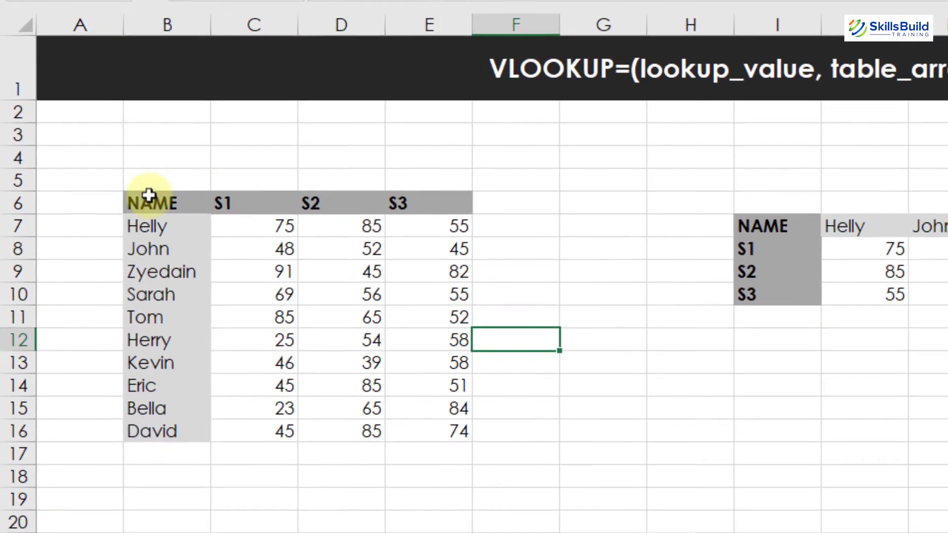
Step: On the transpose data sheet, convert the marks data in B6:E16 into a table with headers
drag(144, 186, 455, 432)
key(ctrl+t)
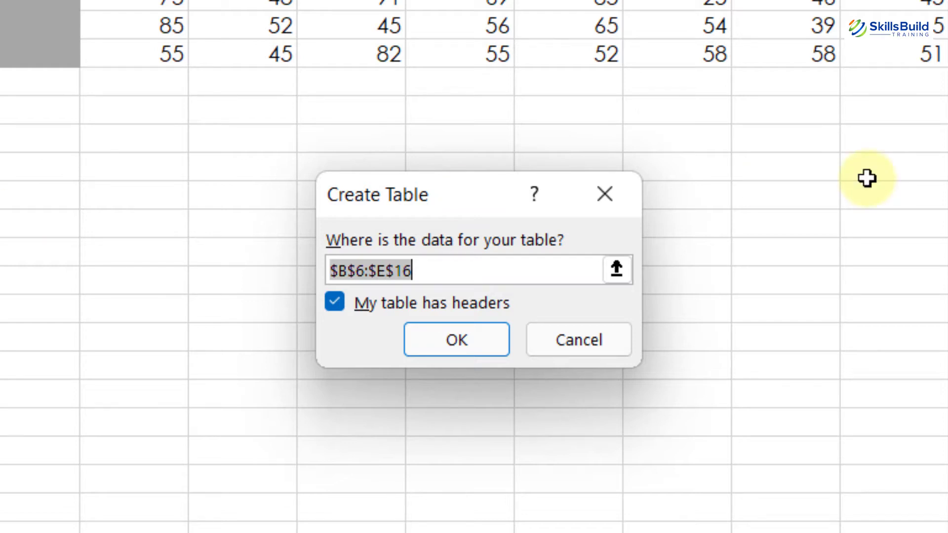
click(481, 341)
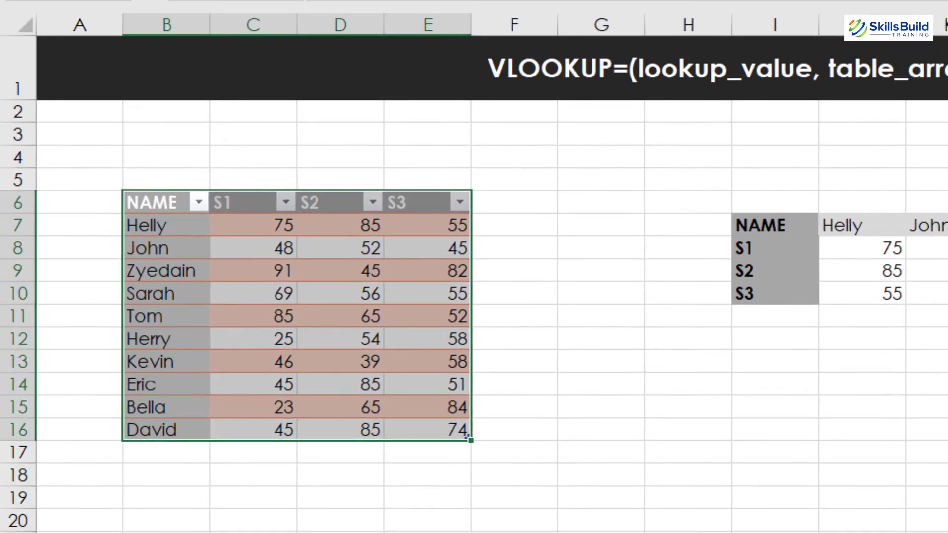
Step: On the Exact Match sheet, insert a VLOOKUP function in cell O8 by searching the function list for "vlookup"
click(827, 492)
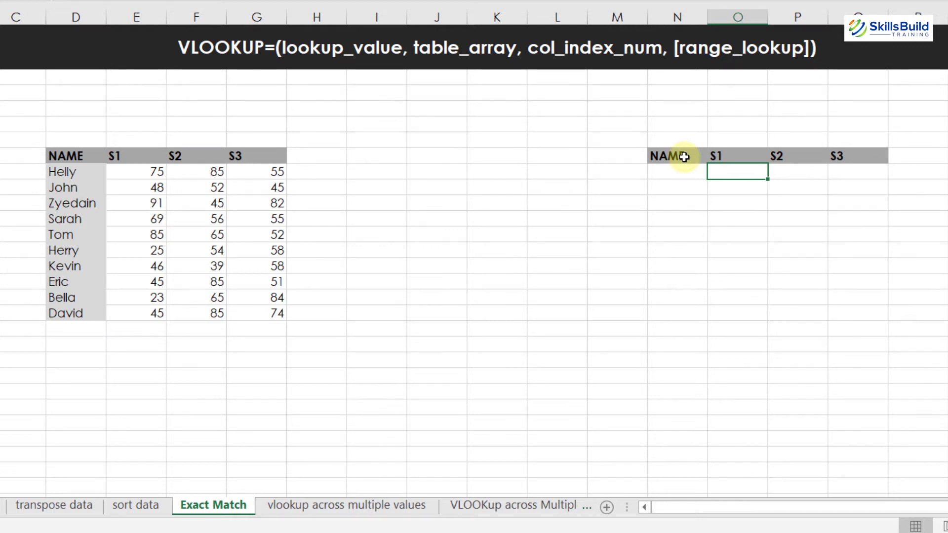
text(=)
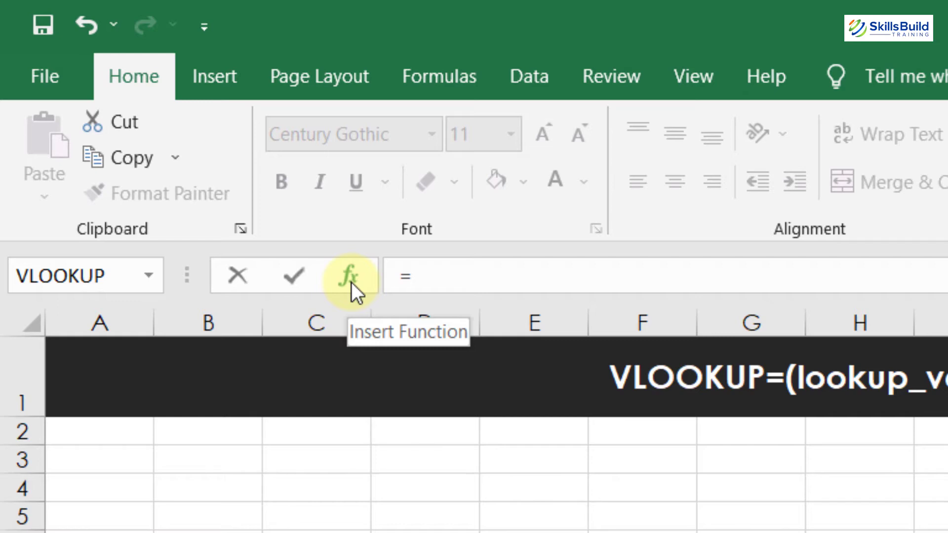
click(351, 283)
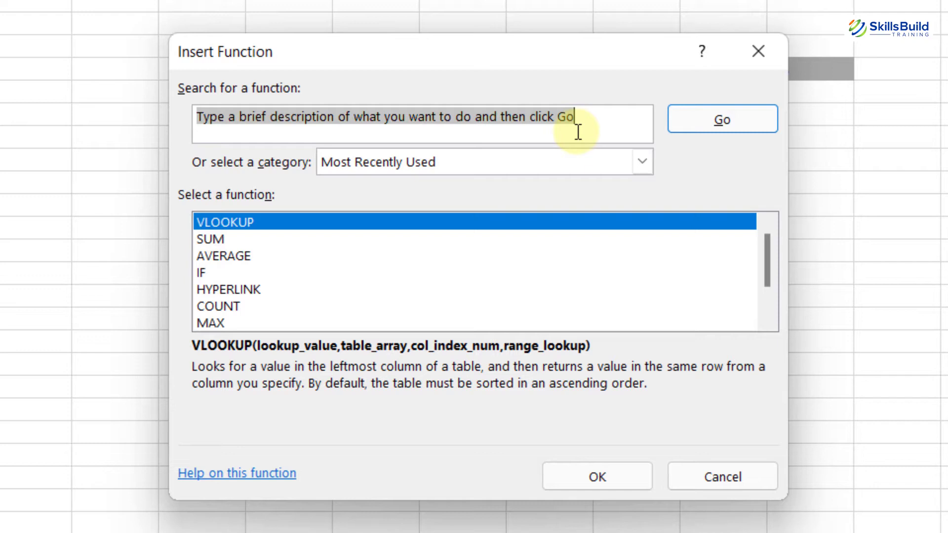
text(vlookup)
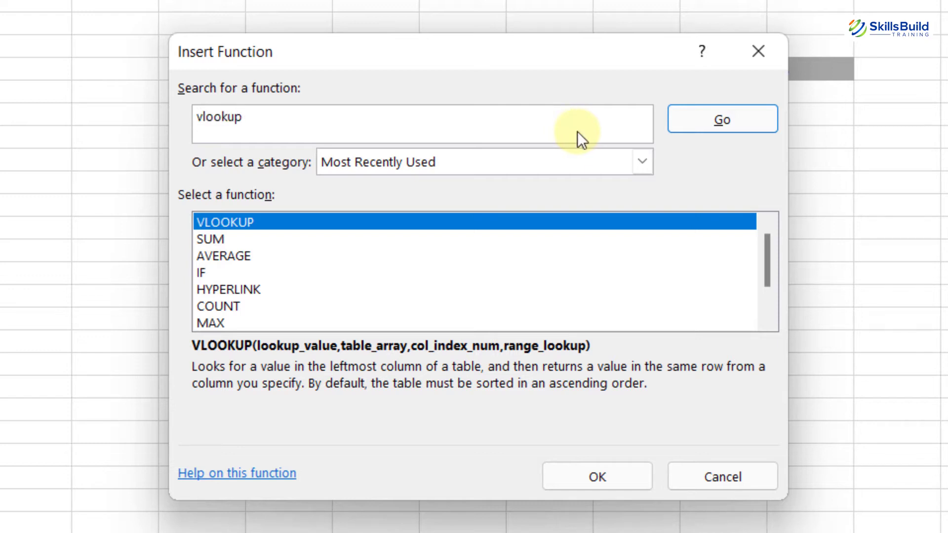
click(716, 118)
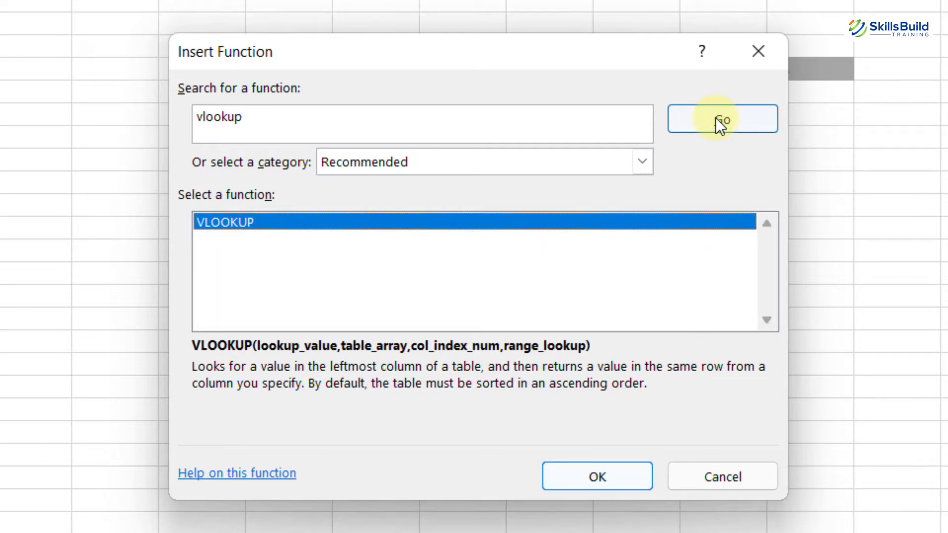
click(623, 472)
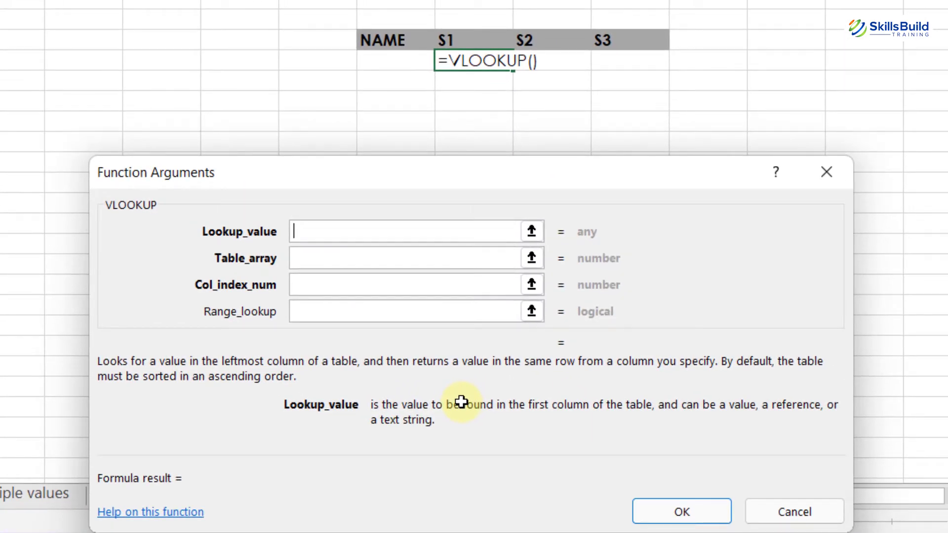
Step: Set the VLOOKUP lookup value to N8 and the table array to the marks data in D7:G17
click(540, 61)
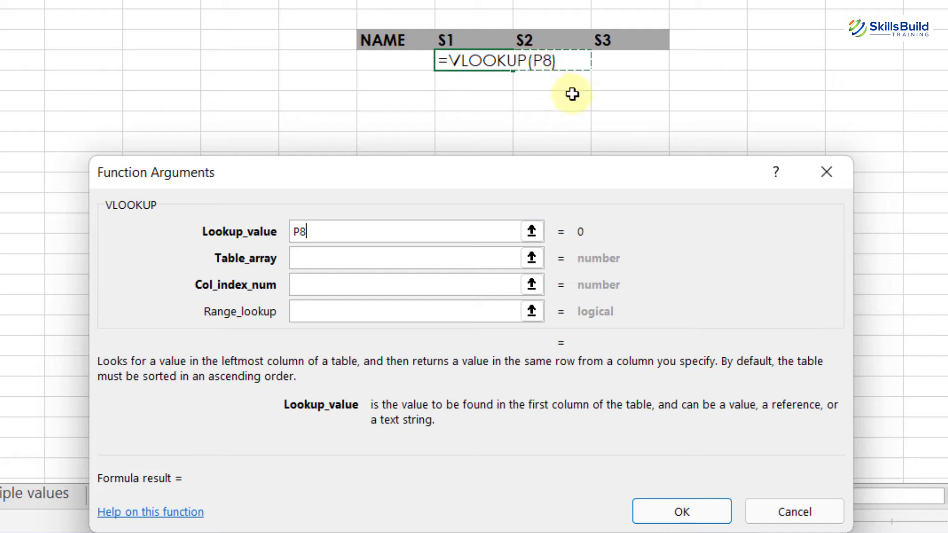
key(BackSpace)
key(BackSpace)
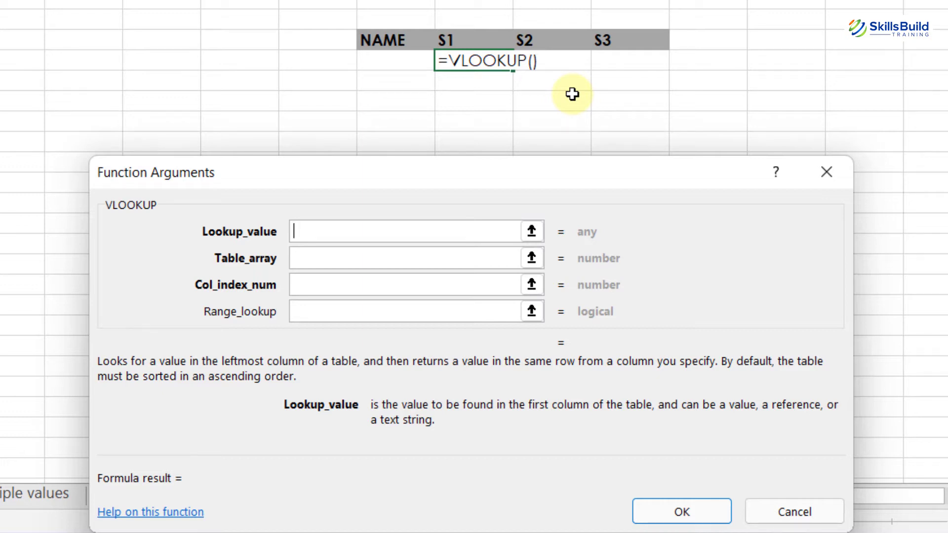
click(385, 61)
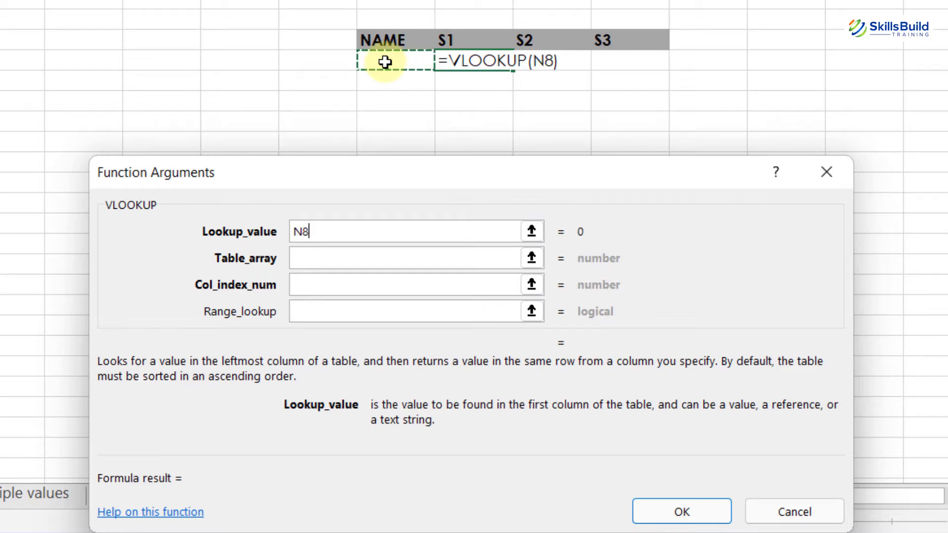
key(Tab)
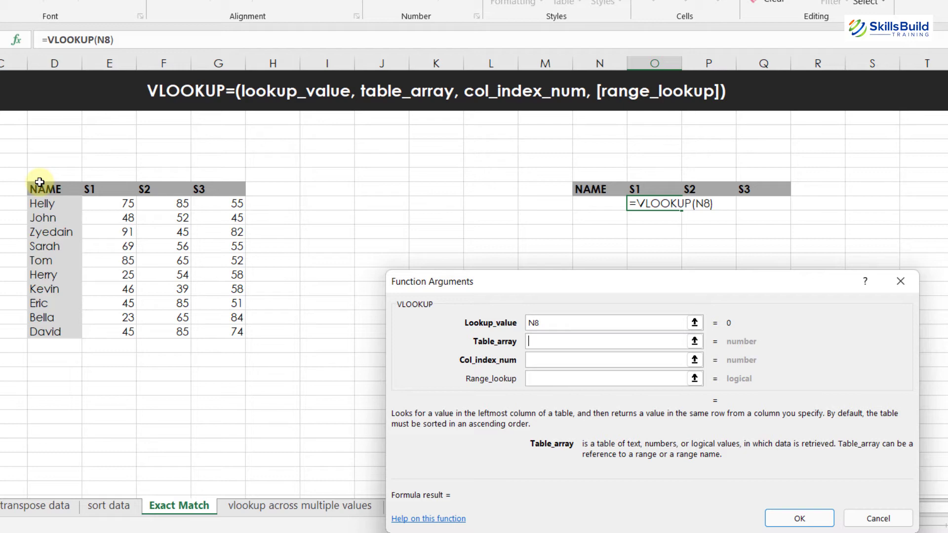
drag(40, 182, 201, 331)
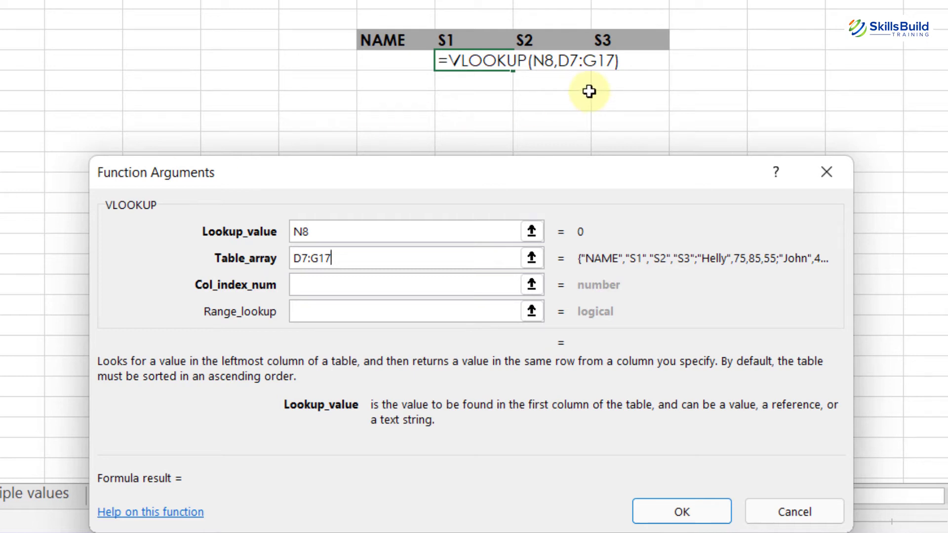
Step: Set the column index number to 2 and the range lookup to 0, and complete the function in O8
click(390, 285)
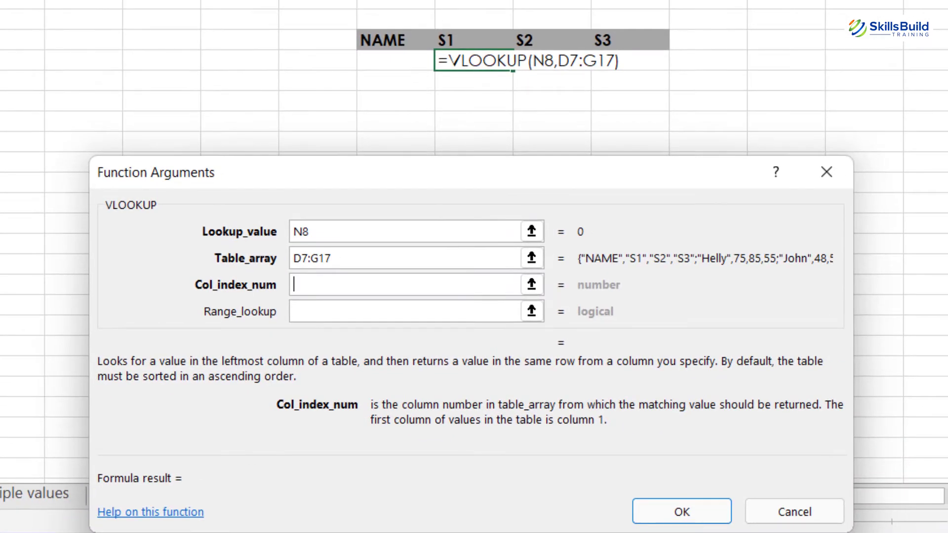
text(2)
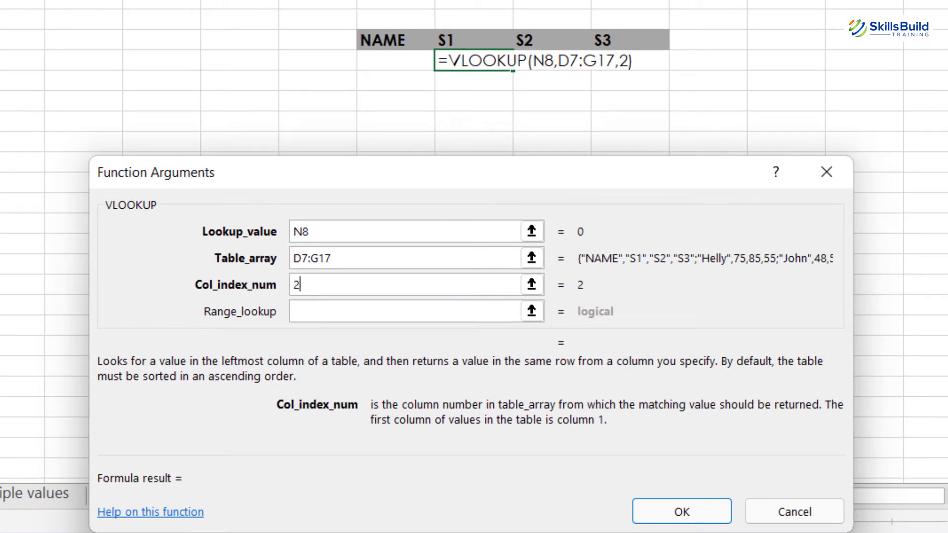
click(323, 312)
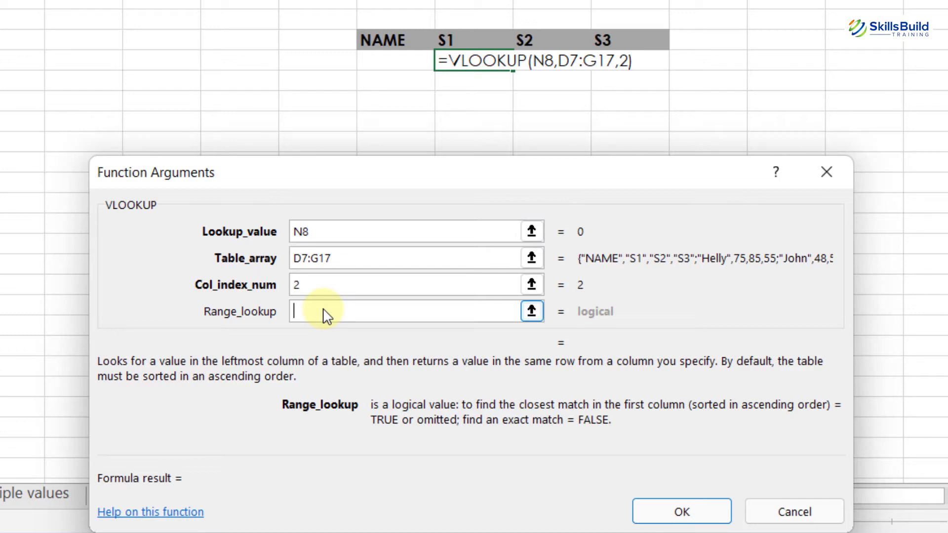
text(0)
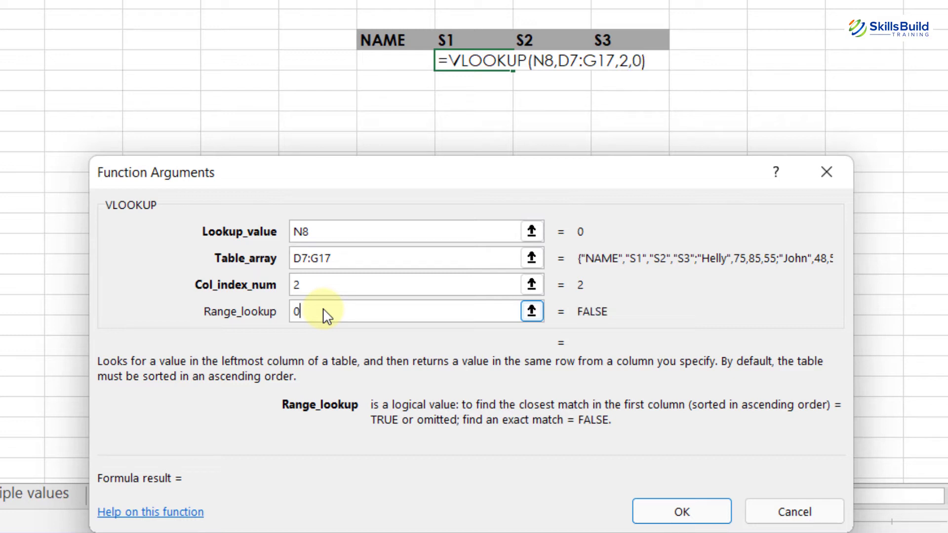
click(694, 521)
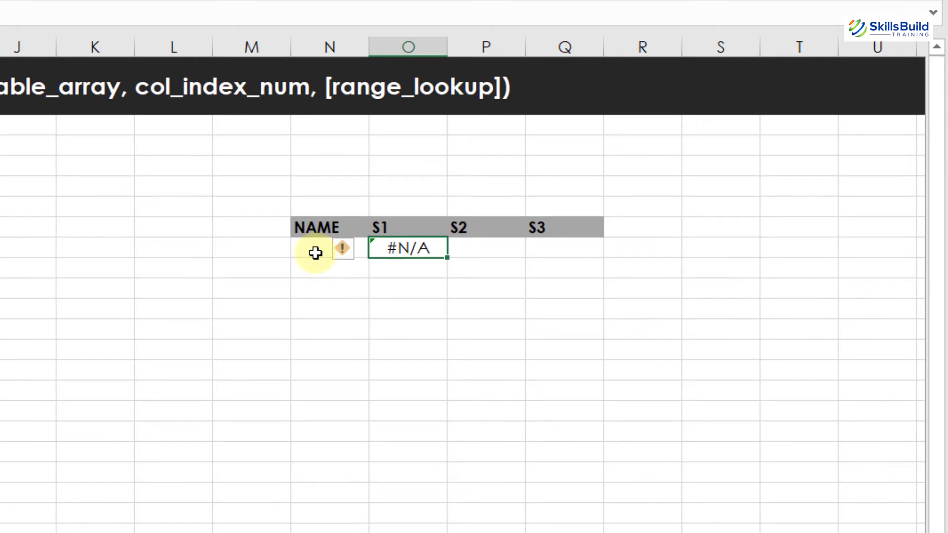
Step: Enter the name of the student listed in row 12 as the lookup name in cell N8
click(315, 252)
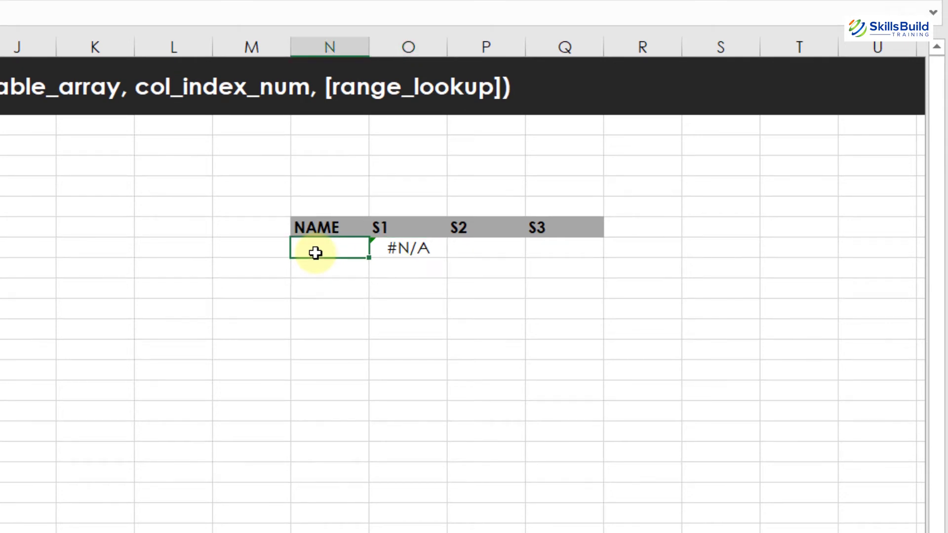
text(Tom)
key(Return)
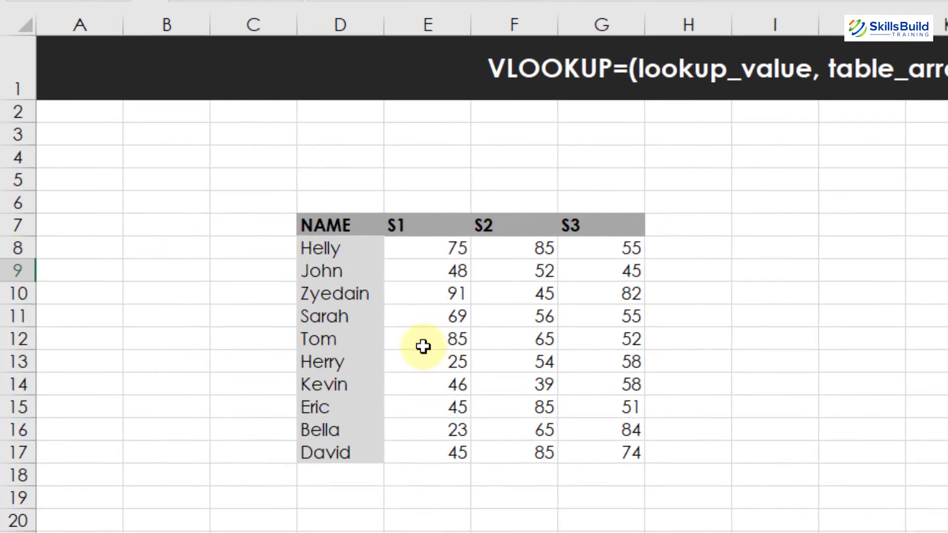
click(423, 346)
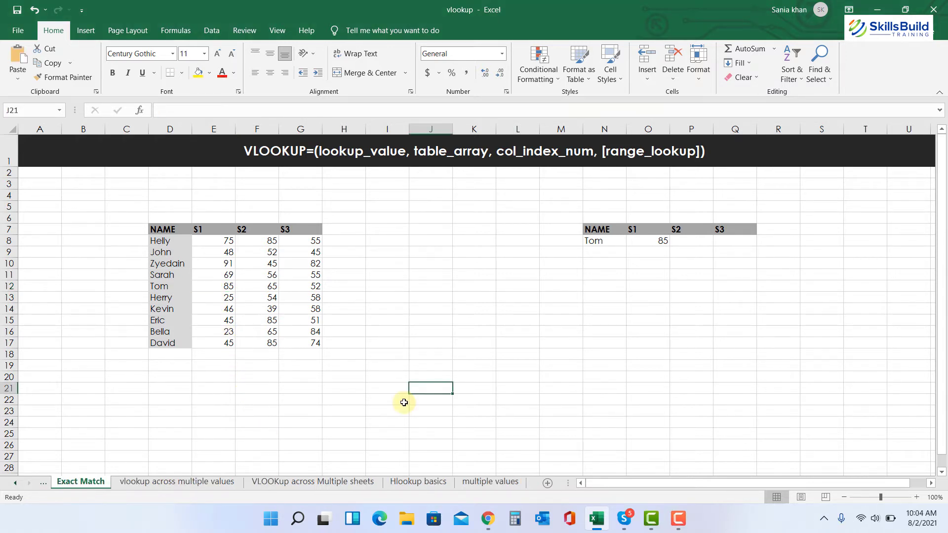
Step: On the vlookup across multiple values sheet, begin a VLOOKUP formula in P8 with the absolute reference $O$8 as lookup value
click(207, 483)
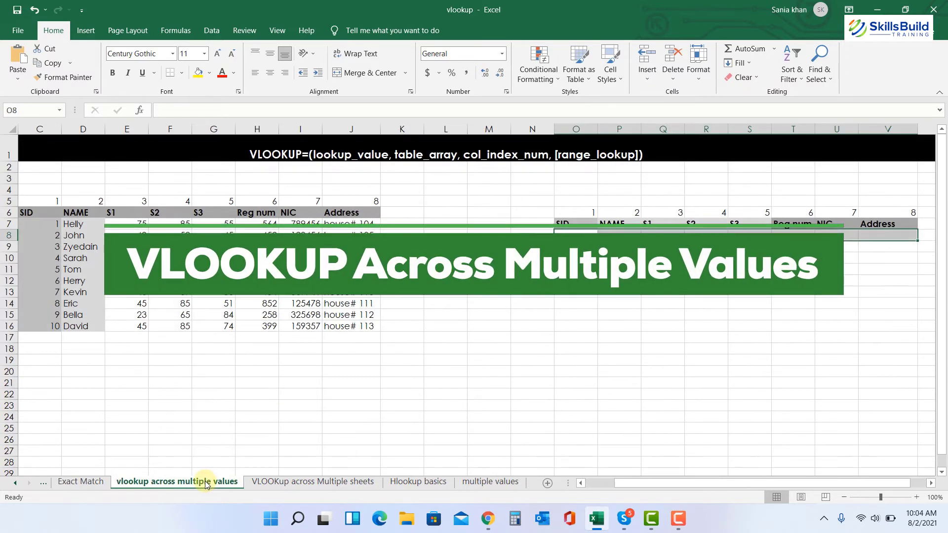
click(370, 442)
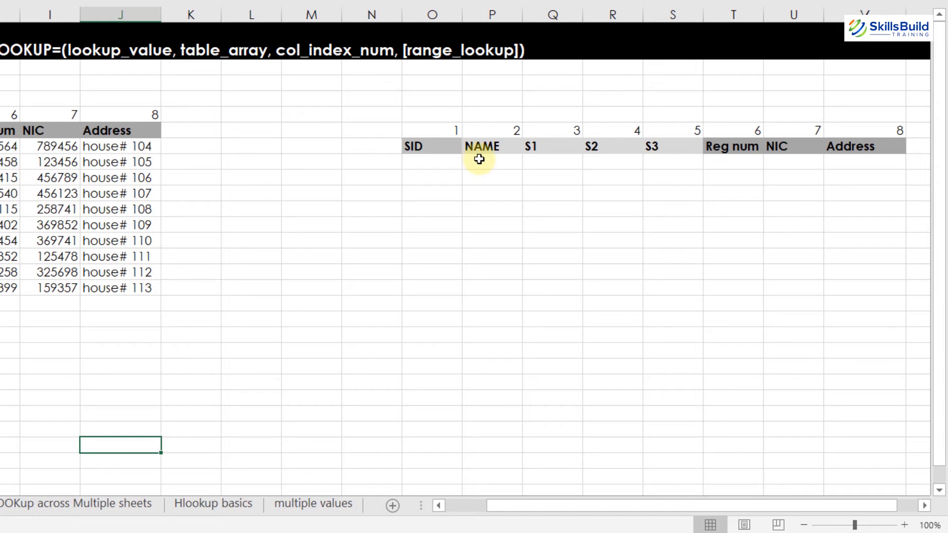
click(478, 159)
text(=)
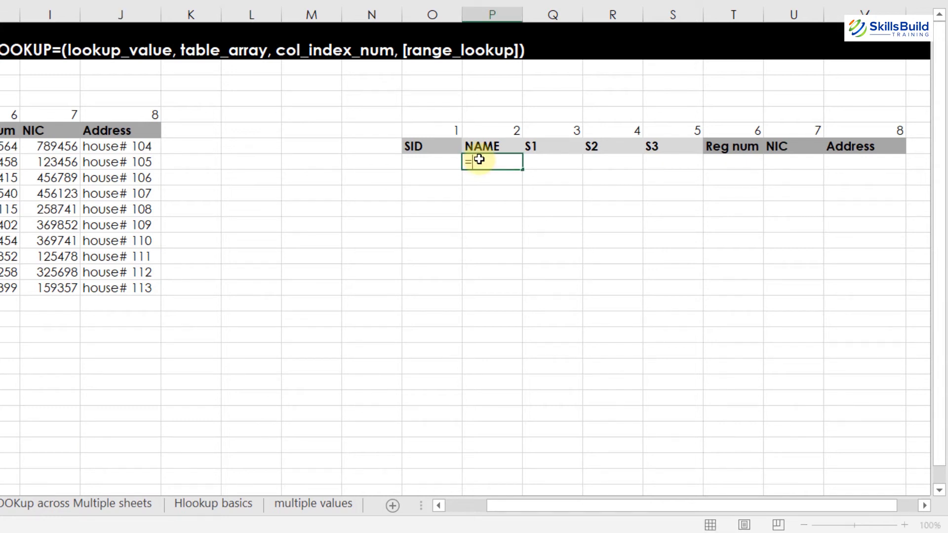
text(v)
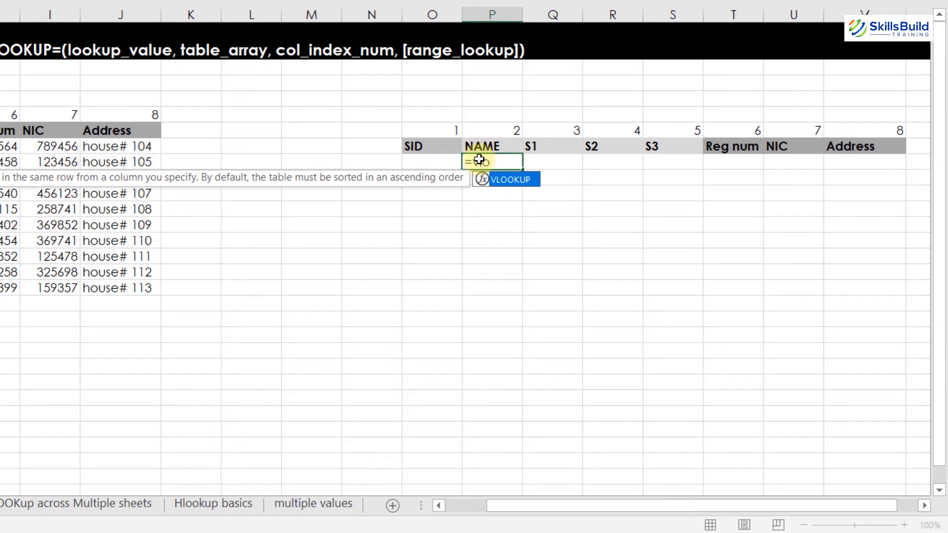
text(lo)
key(Tab)
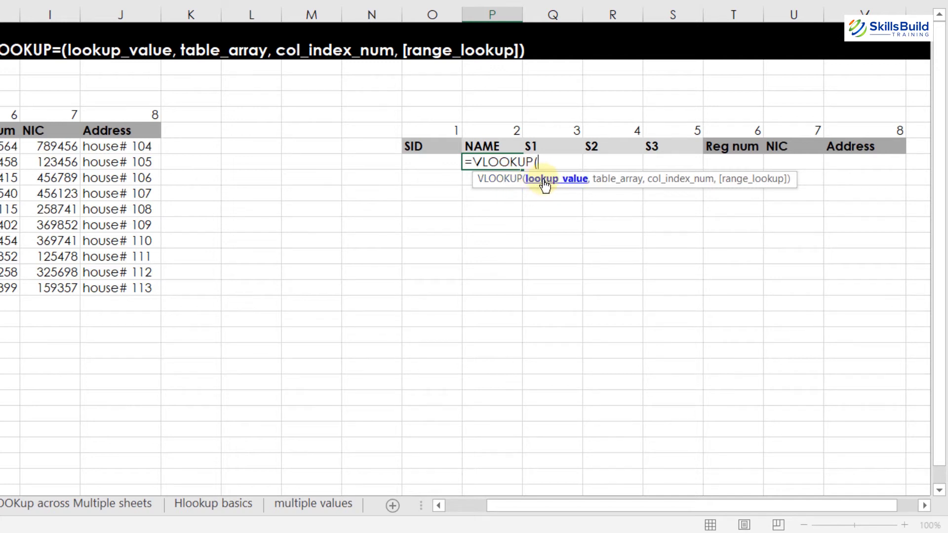
click(434, 162)
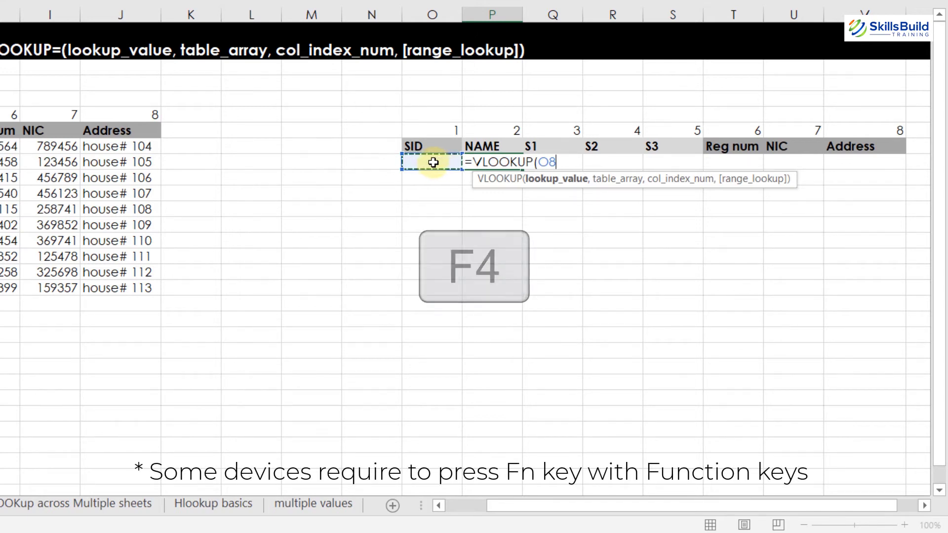
key(F4)
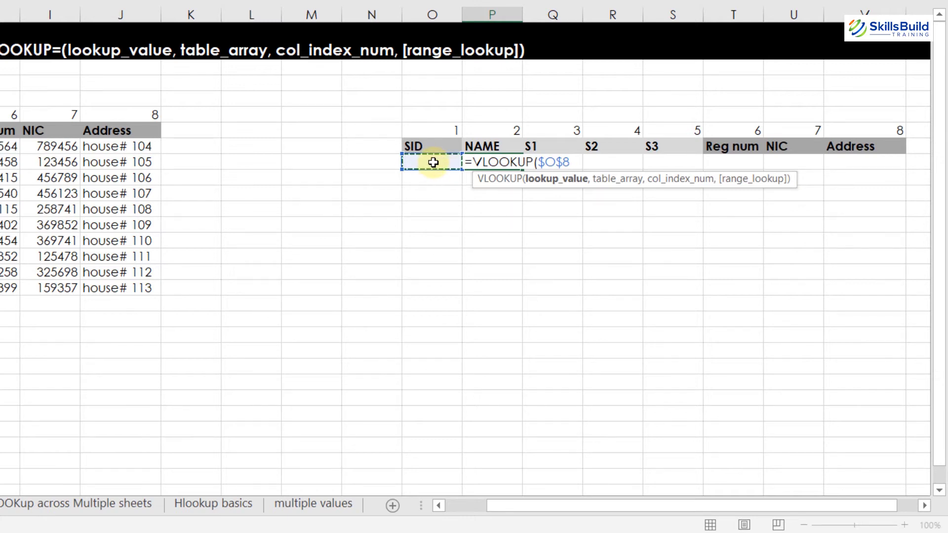
text(,)
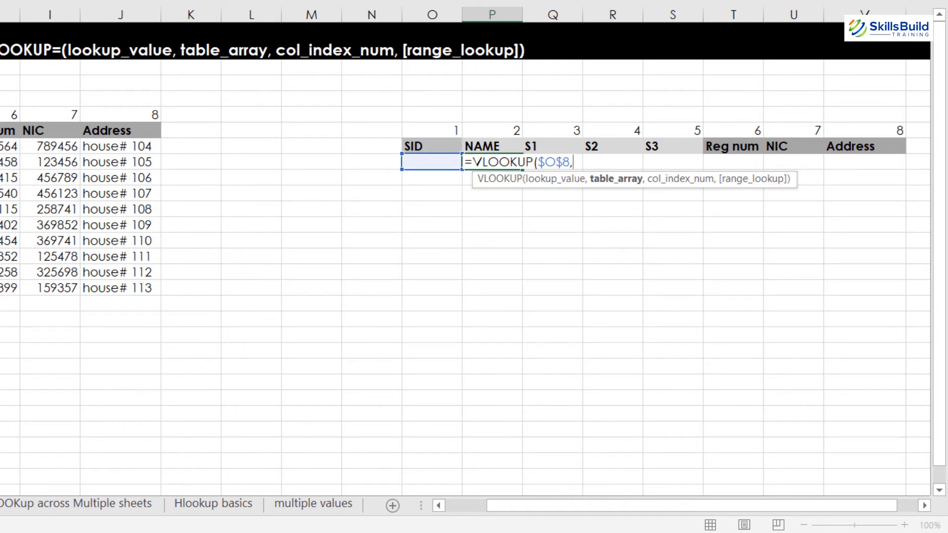
Step: Add the student data range as the formula's table array with the absolute reference $C$6:$J$16
drag(45, 131, 485, 282)
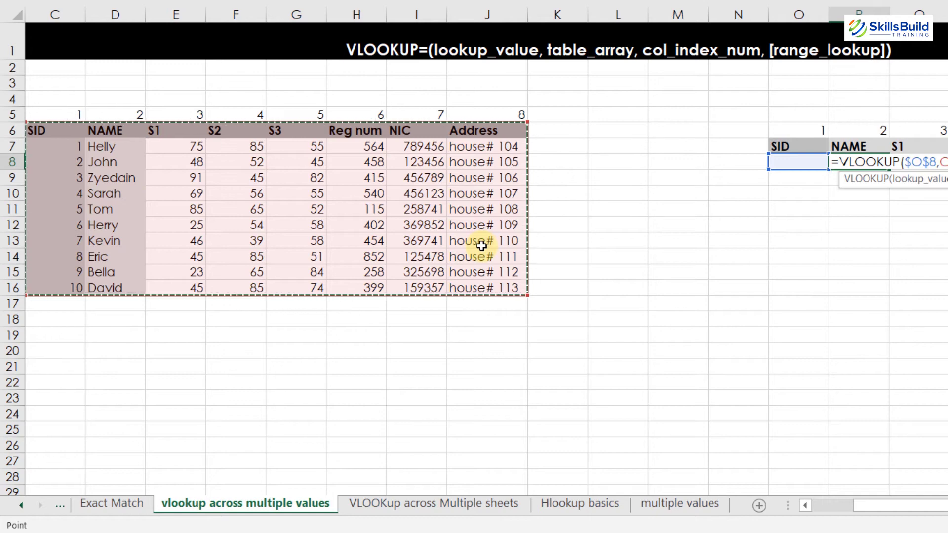
key(F4)
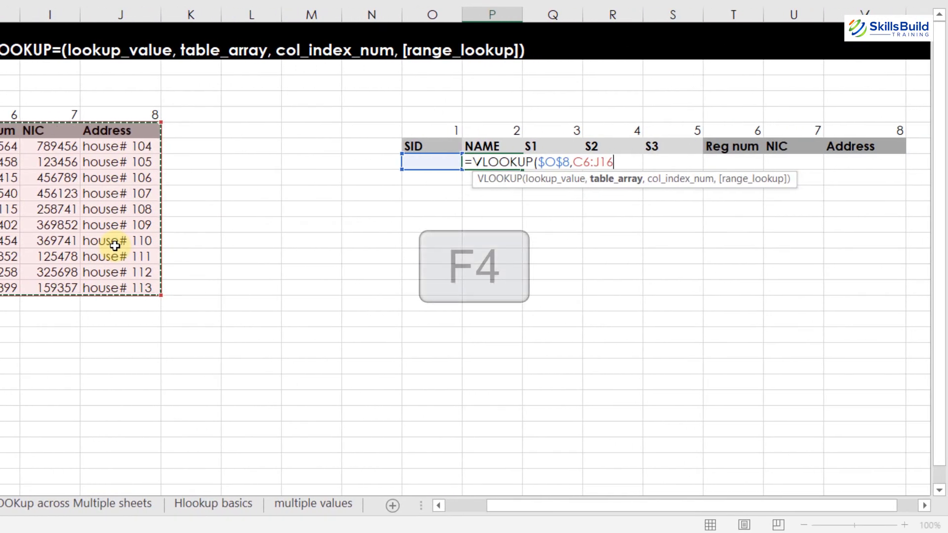
key(F4)
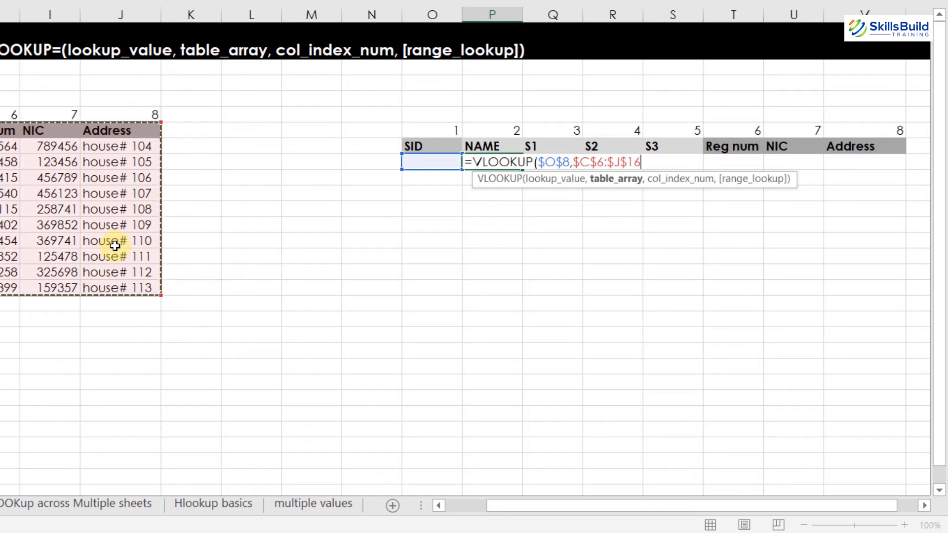
text(,)
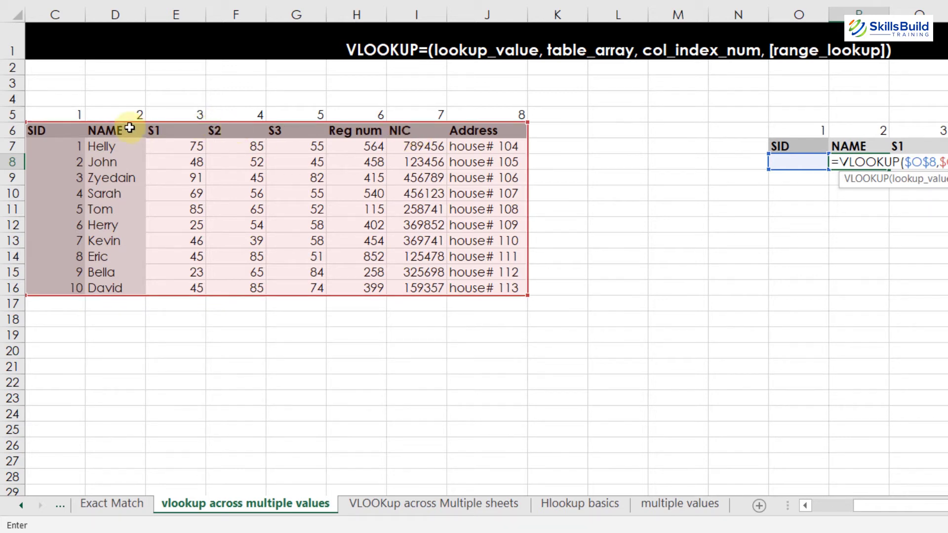
Step: Complete the P8 formula with header cell D6 as column index number and 0 as range lookup
click(118, 131)
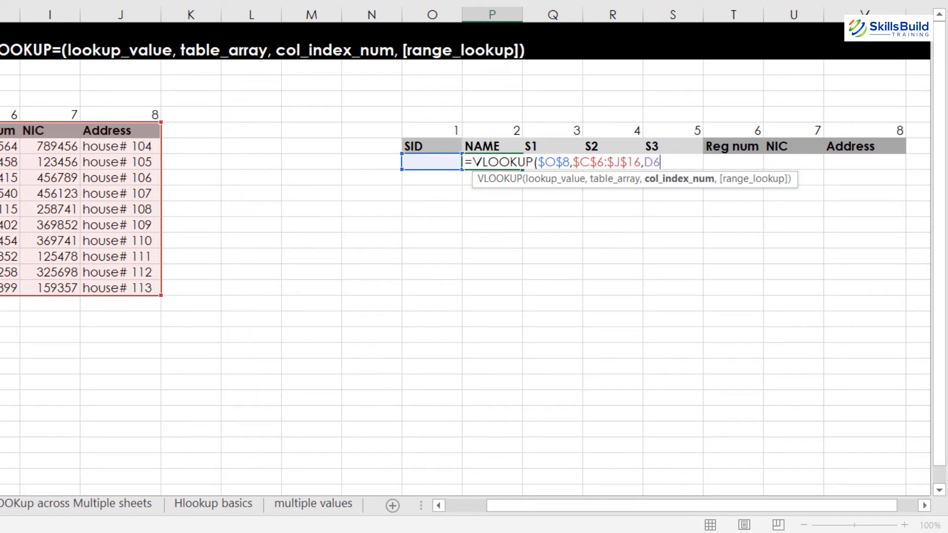
text(,0)
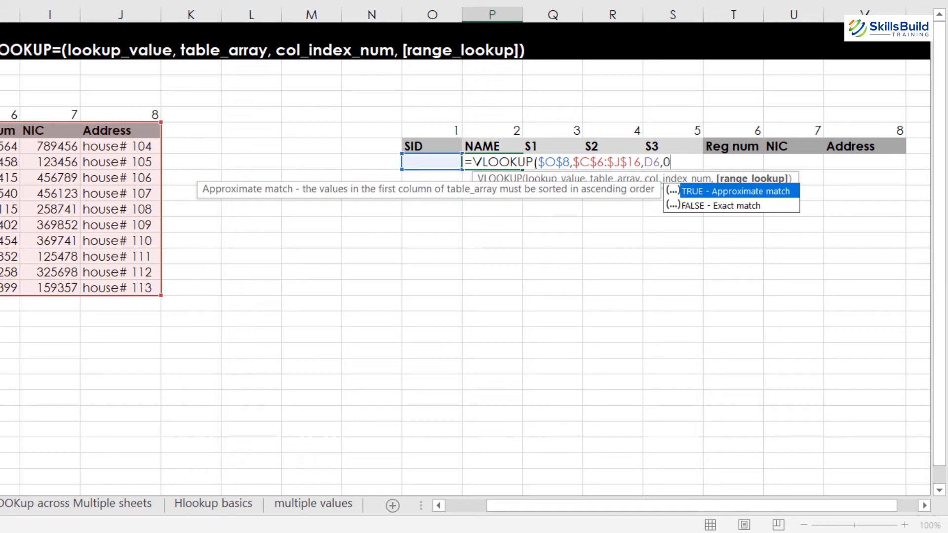
text())
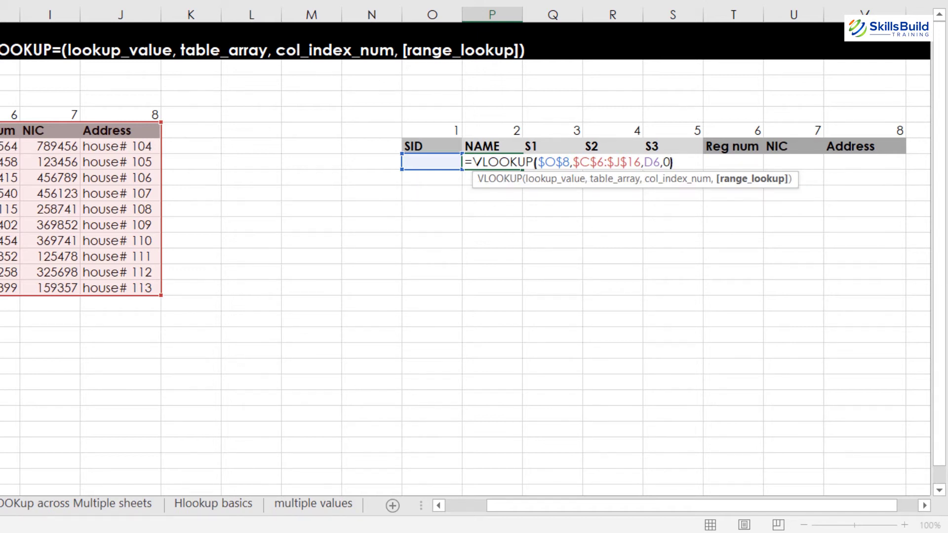
key(Return)
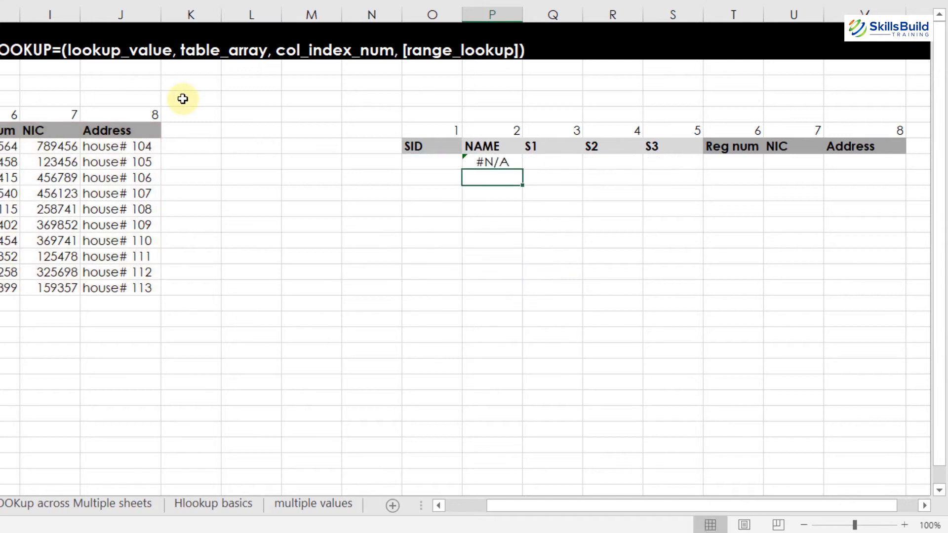
Step: Enter 3 as the SID lookup value in cell O8
click(494, 161)
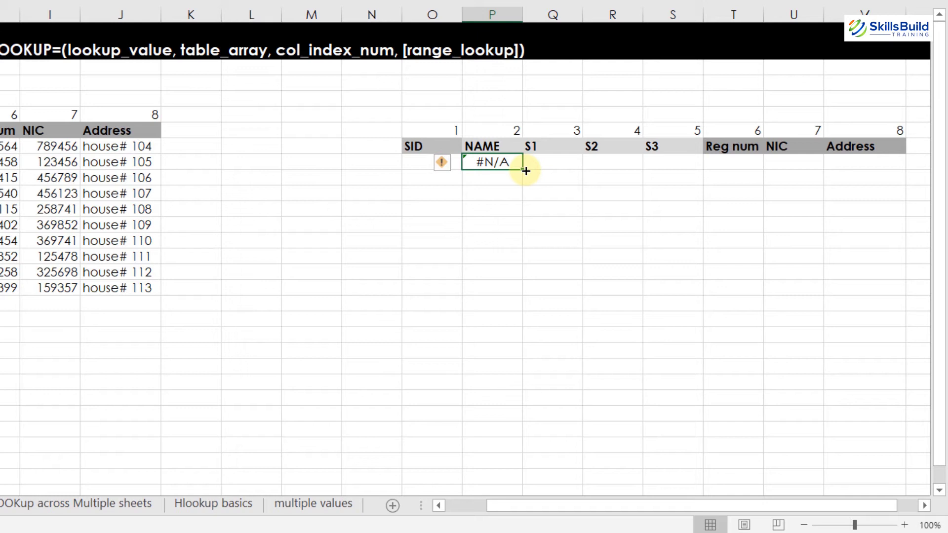
click(417, 163)
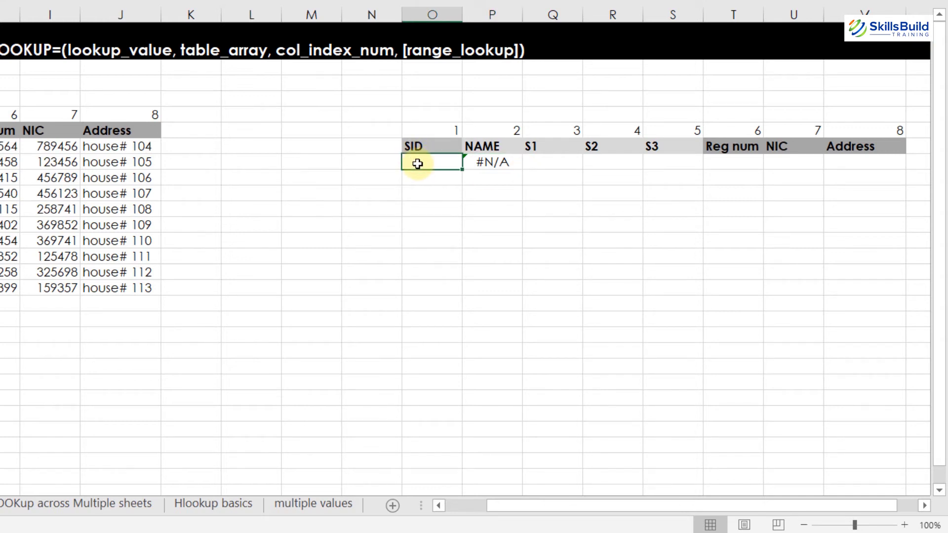
text(3)
key(Return)
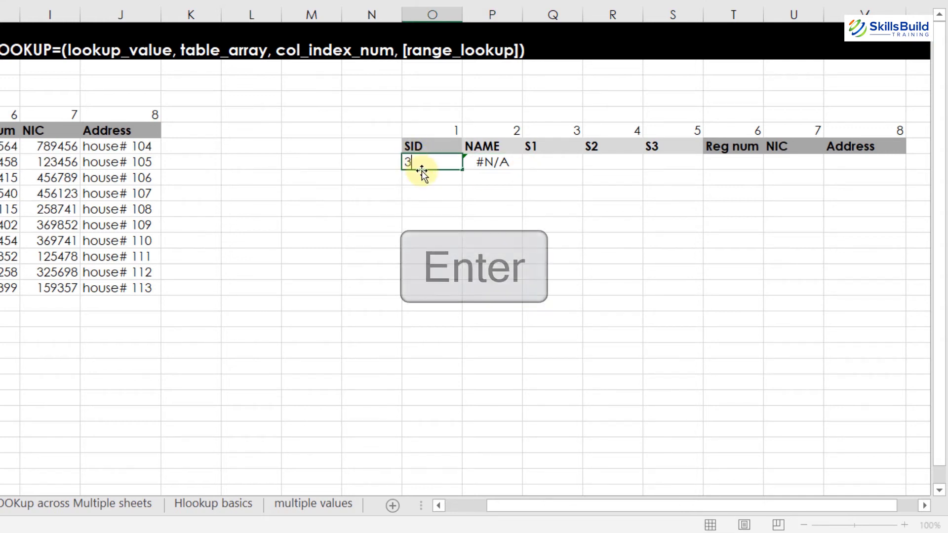
Step: Fill the P8 lookup formula across the row through the Address column, cell V8
click(495, 162)
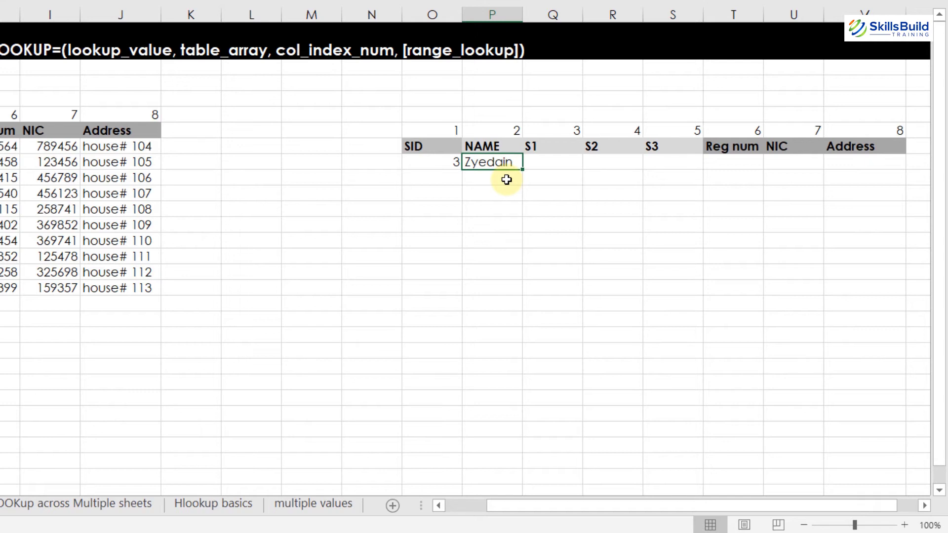
scroll(514, 169, right, 2)
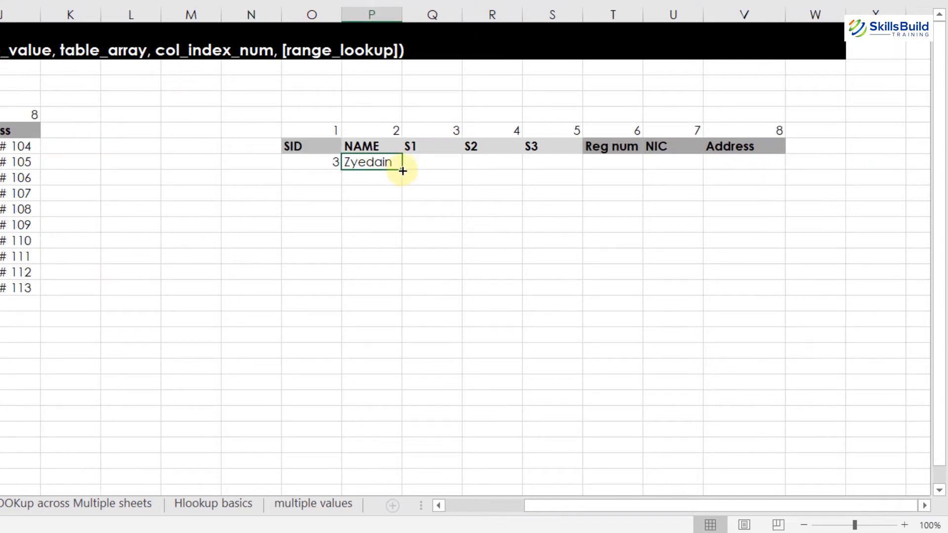
drag(402, 170, 754, 169)
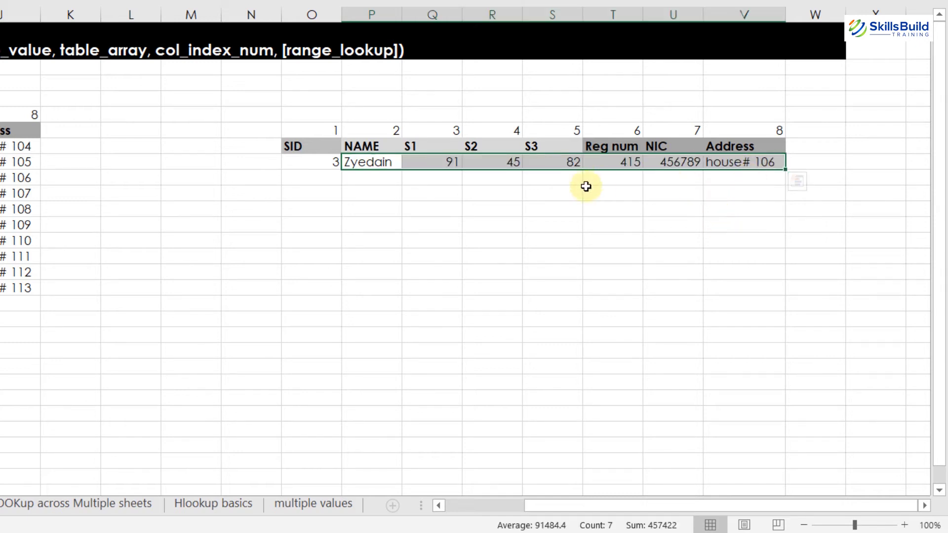
click(549, 203)
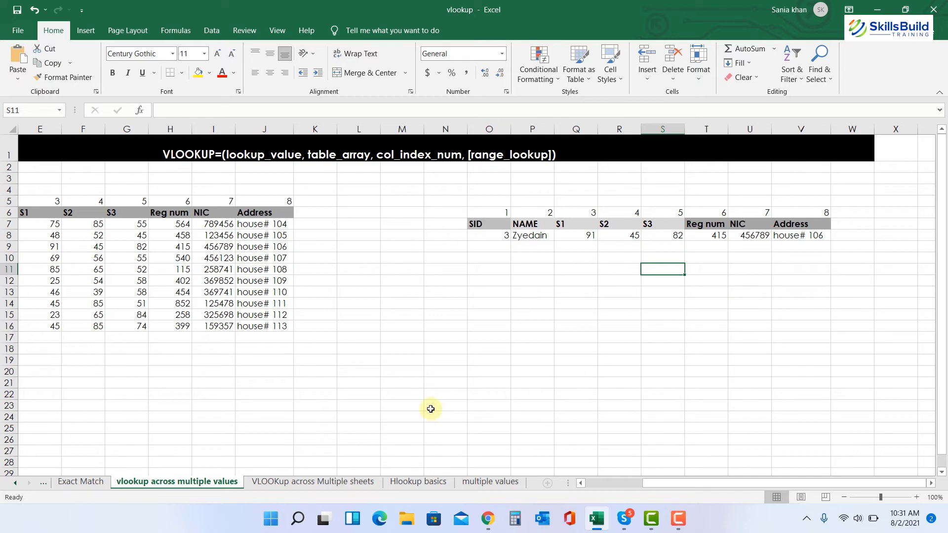
Step: On the VLOOKup across Multiple sheets sheet, begin a VLOOKUP formula in D7 with the absolute reference $C$7 as lookup value
click(349, 481)
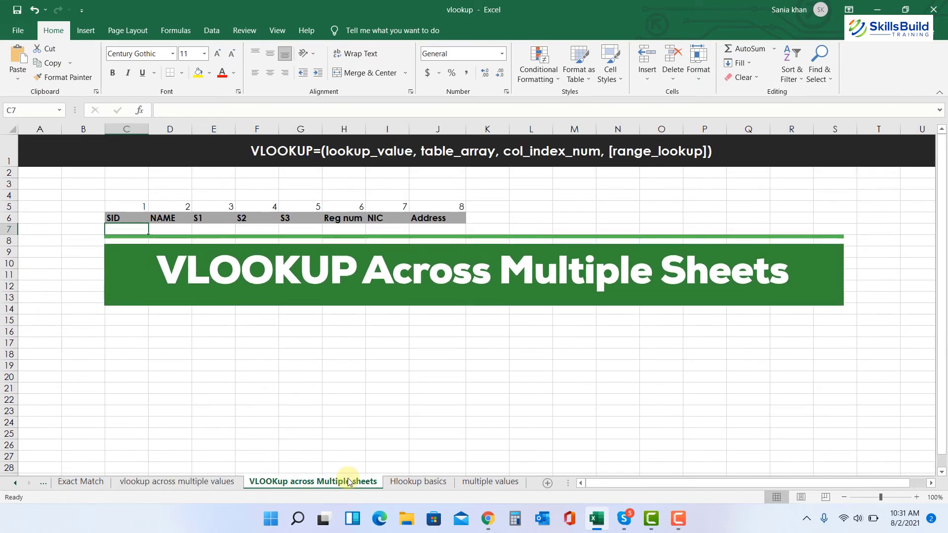
click(319, 352)
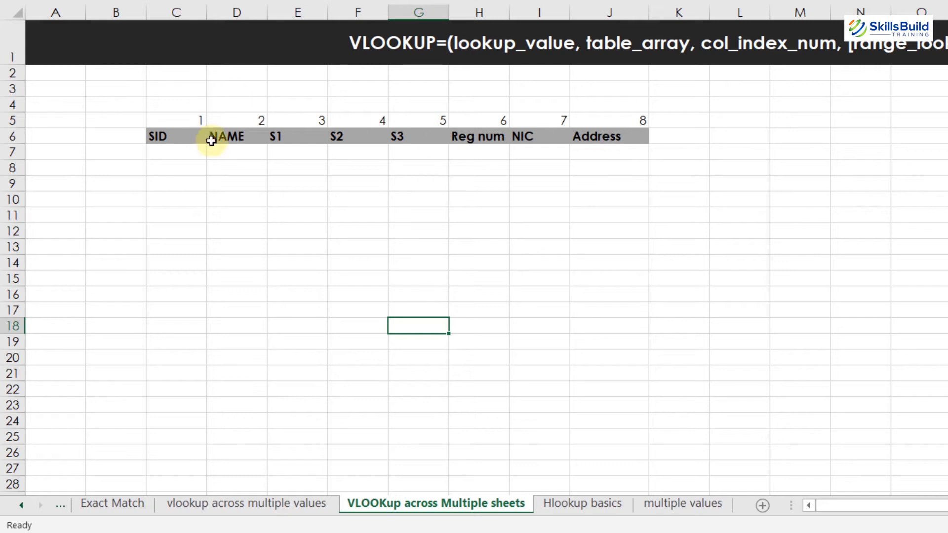
click(238, 156)
text(=V)
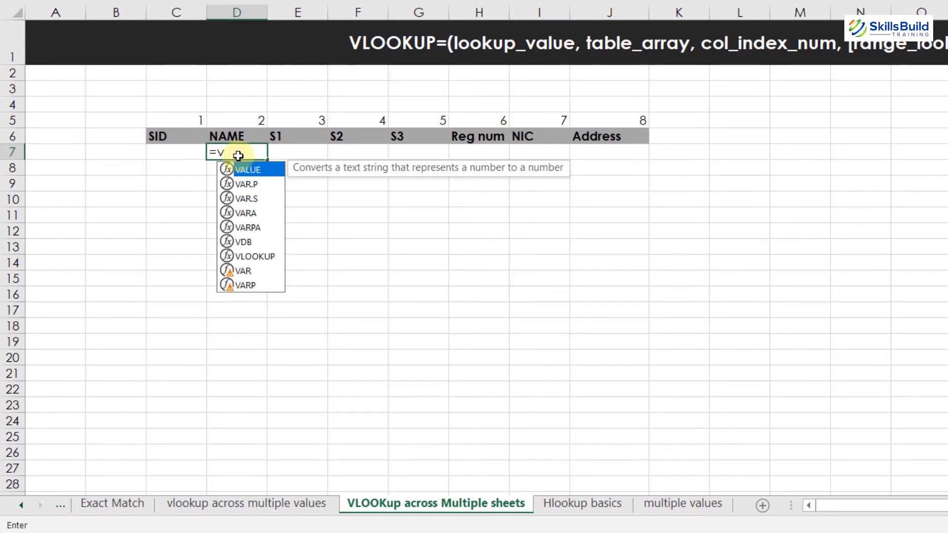
text(L)
key(Tab)
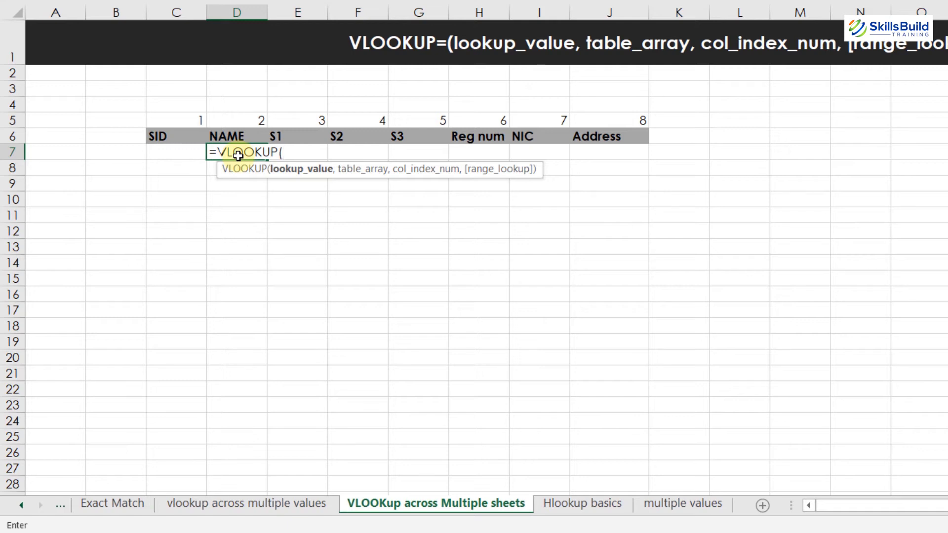
click(181, 155)
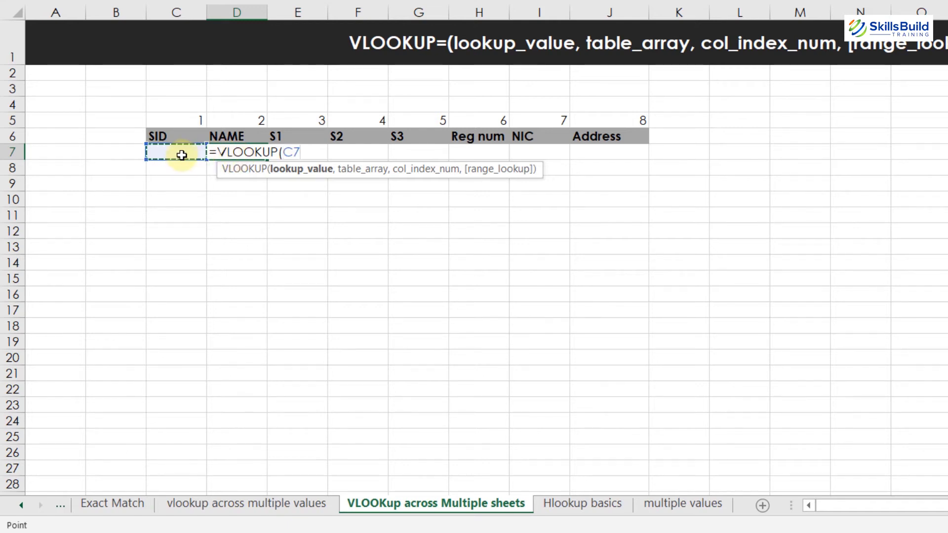
key(F4)
text(,)
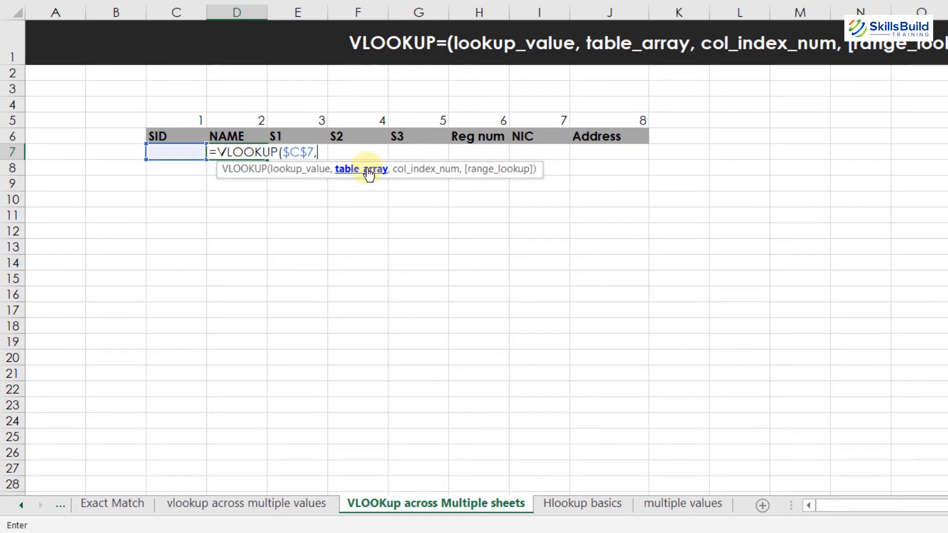
Step: Add the range $C$6:$J$16 from the vlookup across multiple values sheet as the formula's absolute table array
click(292, 503)
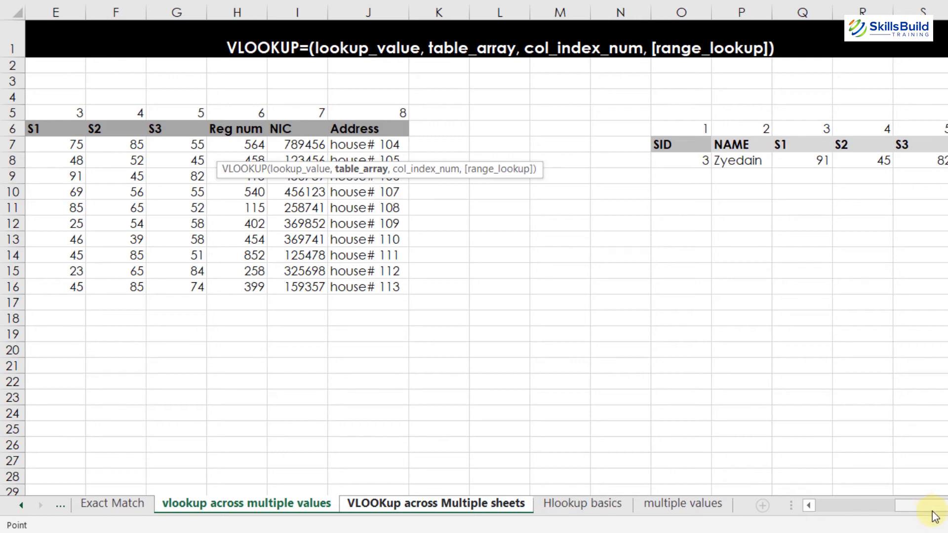
drag(933, 506, 839, 506)
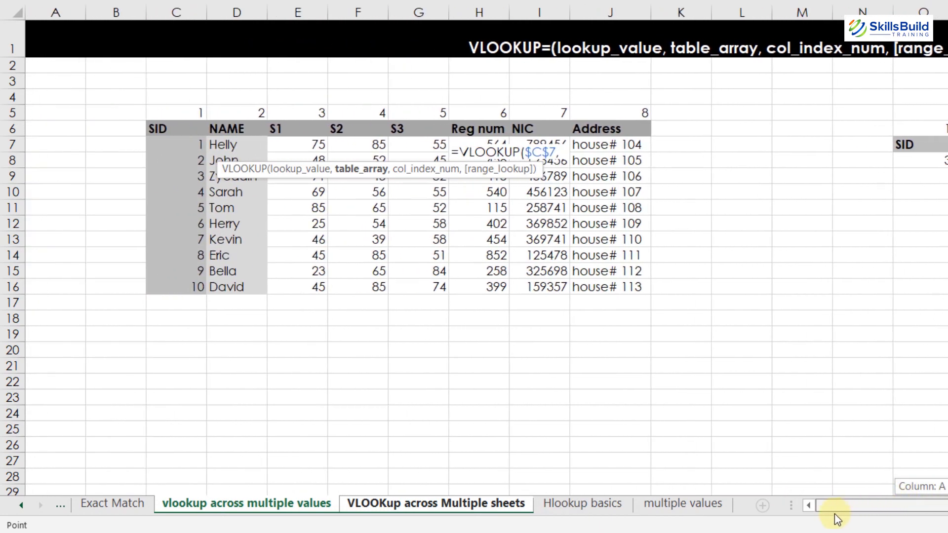
drag(177, 123, 613, 305)
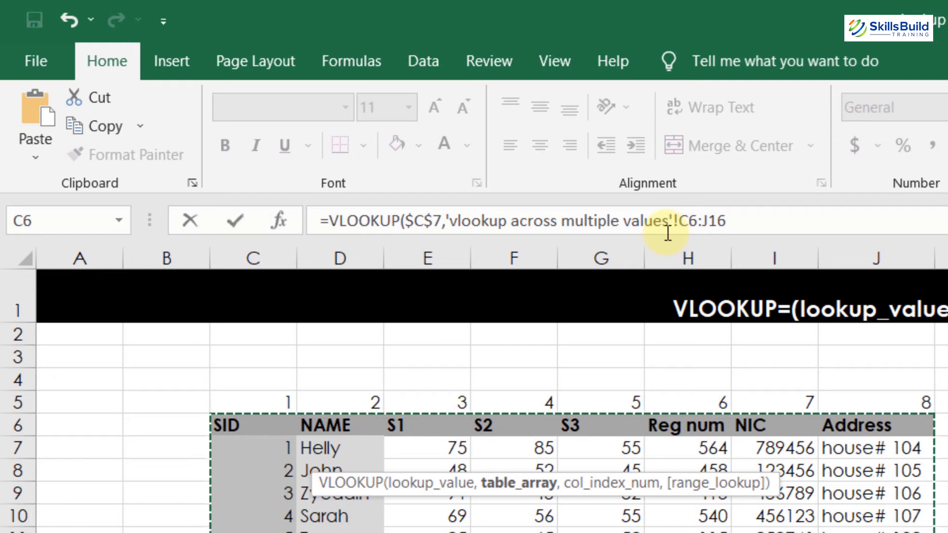
key(F4)
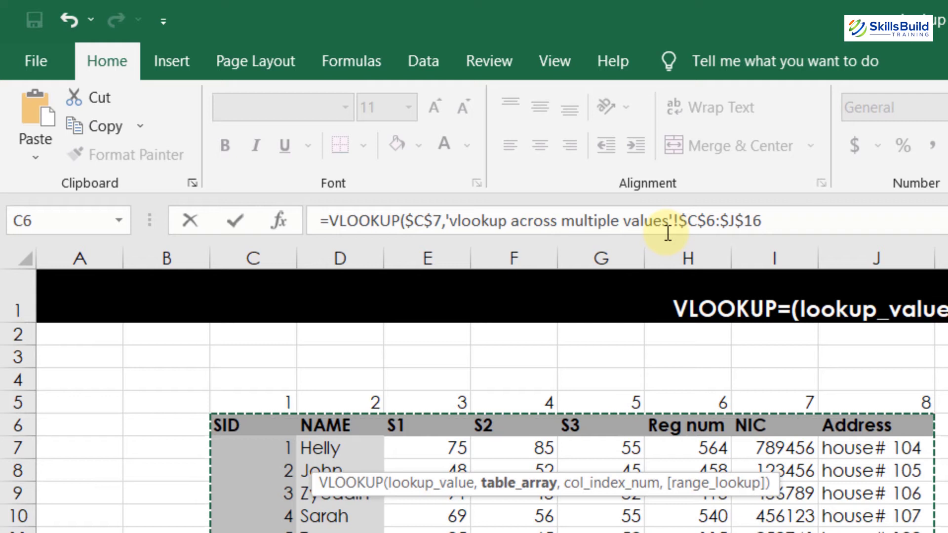
text(,)
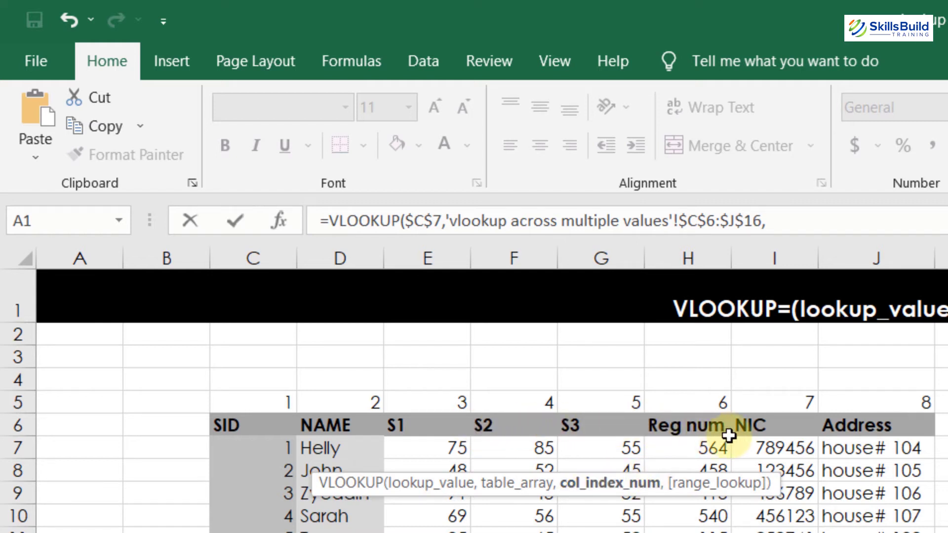
Step: Complete the D7 formula with cell D6 of the vlookup across multiple values sheet as column index number and 0 as range lookup
click(352, 427)
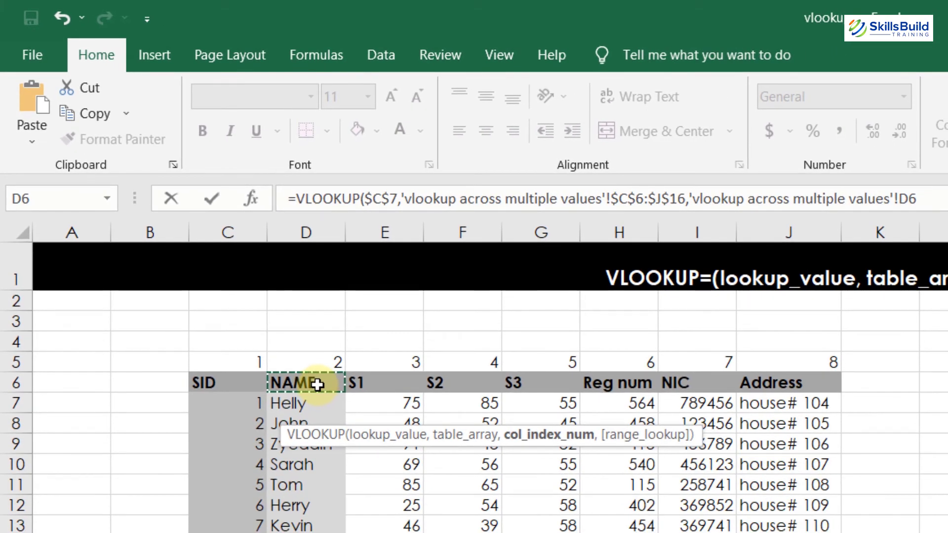
text(,)
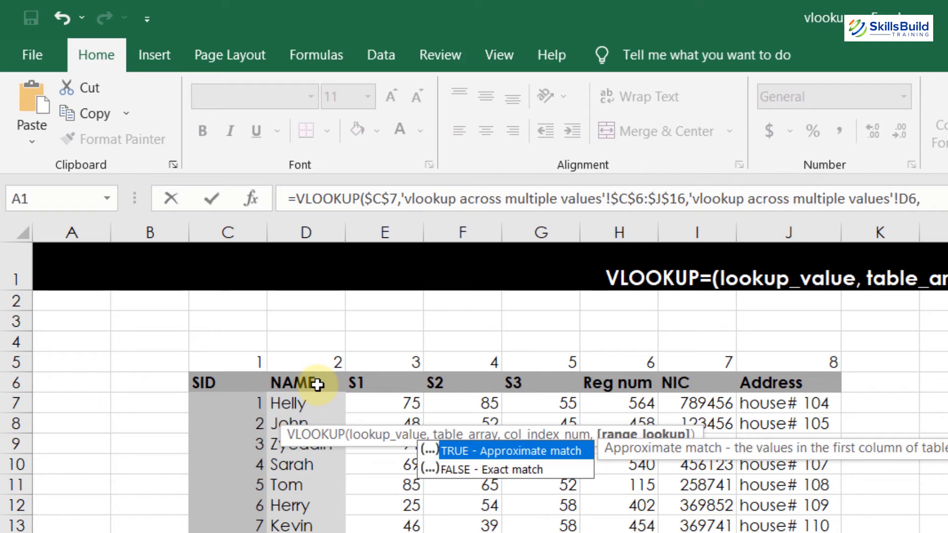
text(0)
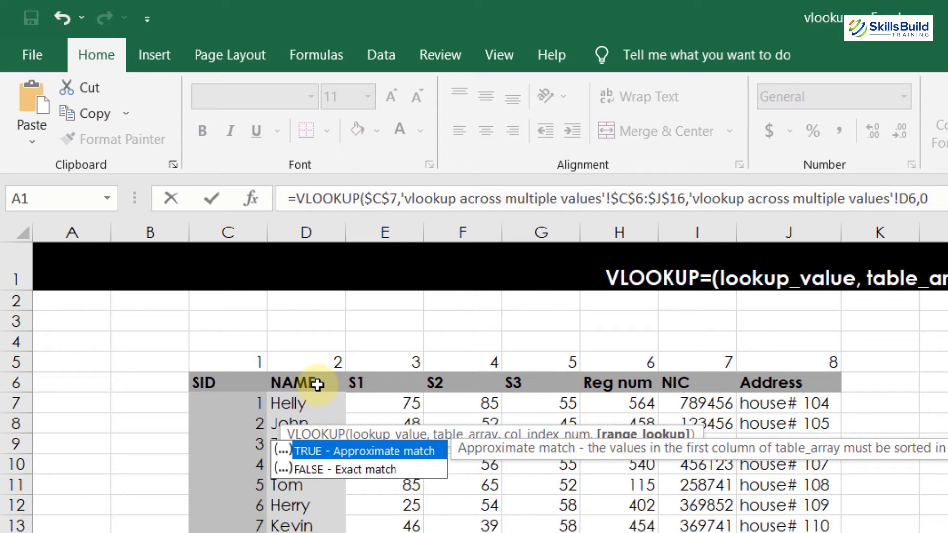
key(Return)
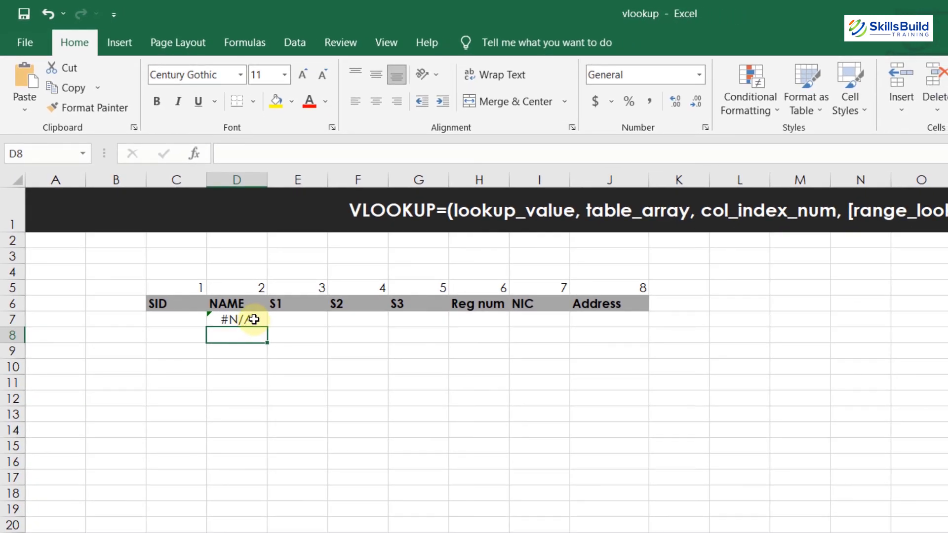
click(316, 412)
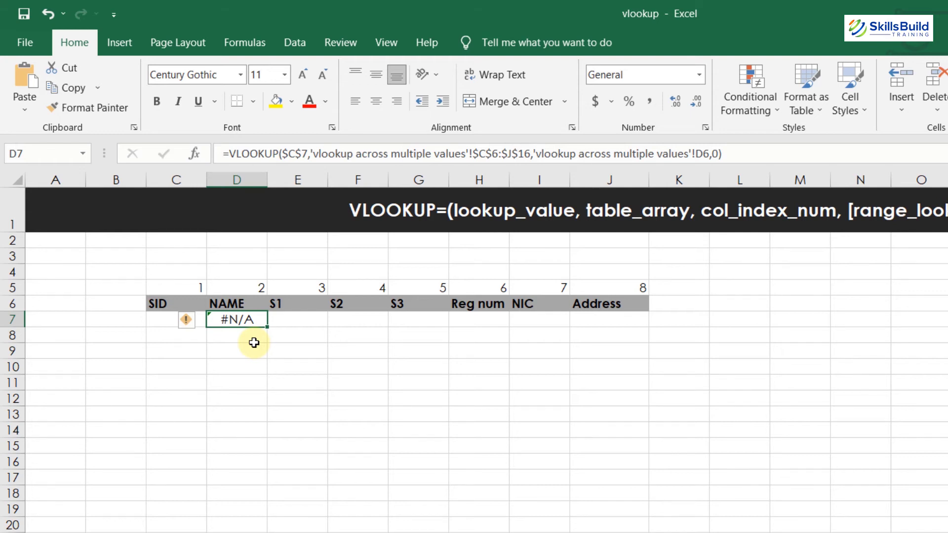
Step: Enter 6 as the SID lookup value in cell C7
click(158, 322)
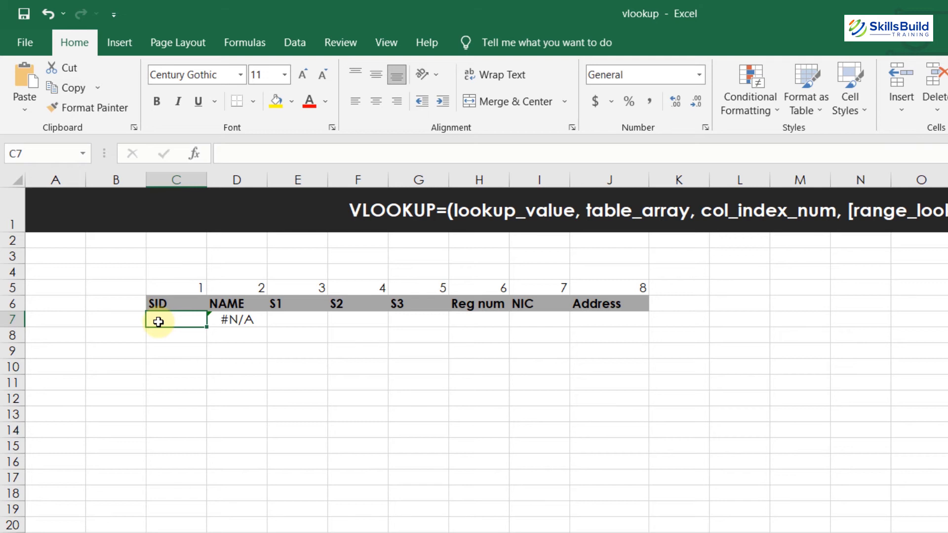
text(6)
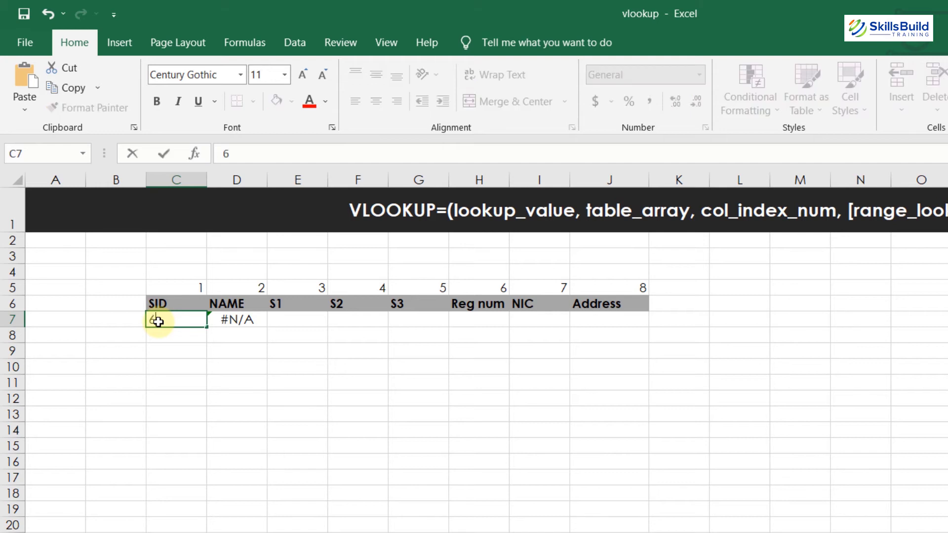
key(Return)
Step: Fill the D7 lookup formula across the row through the Address column, cell J7
click(212, 323)
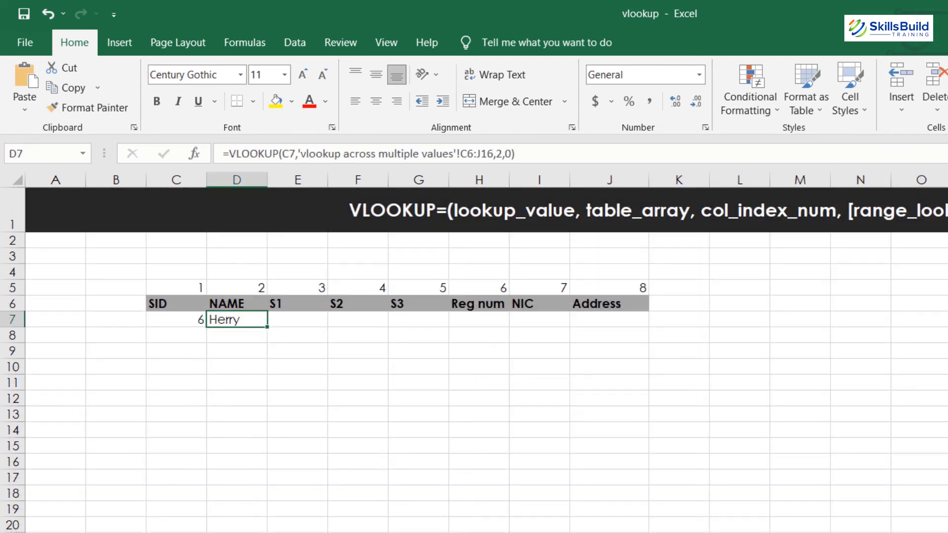
drag(268, 327, 619, 340)
click(337, 345)
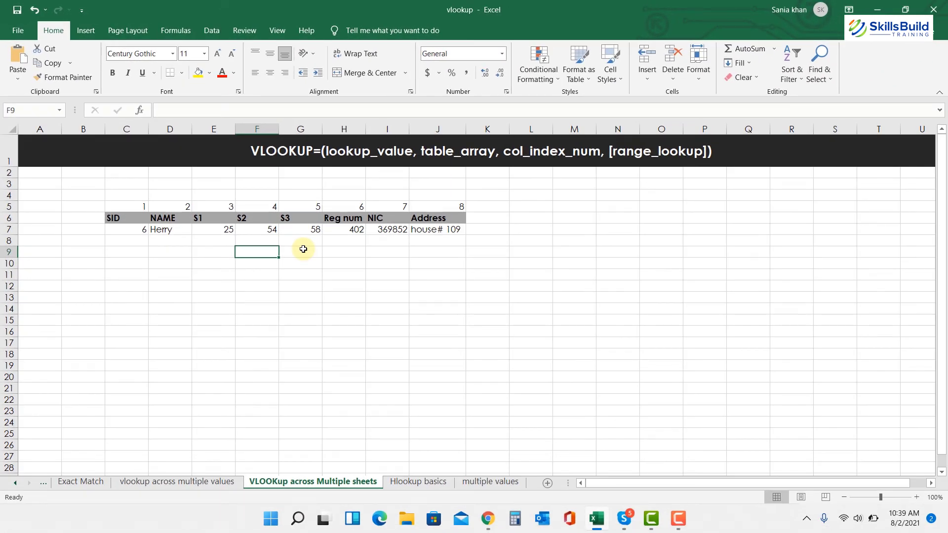
Step: On the Hlookup basics sheet, start an HLOOKUP function in cell H25 through Insert Function, entering "hlook" as the search text
click(428, 483)
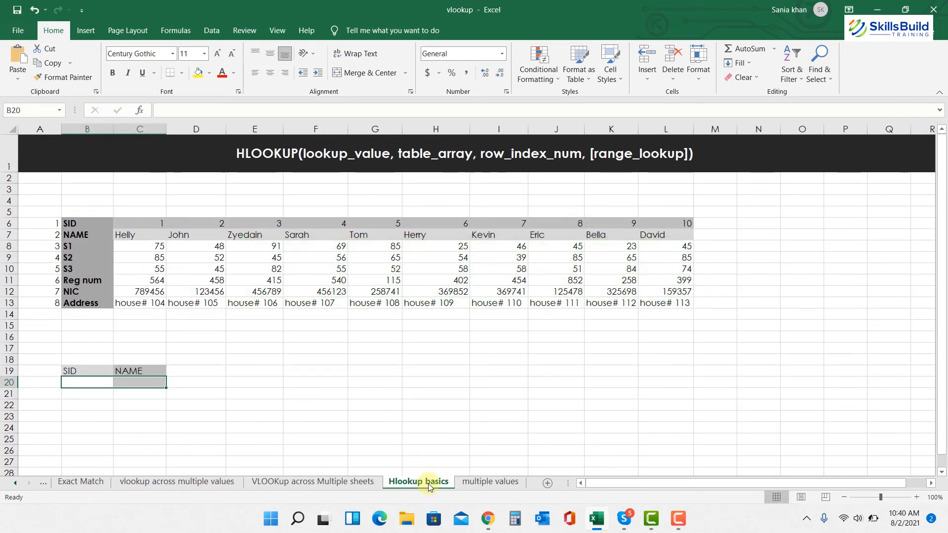
click(423, 436)
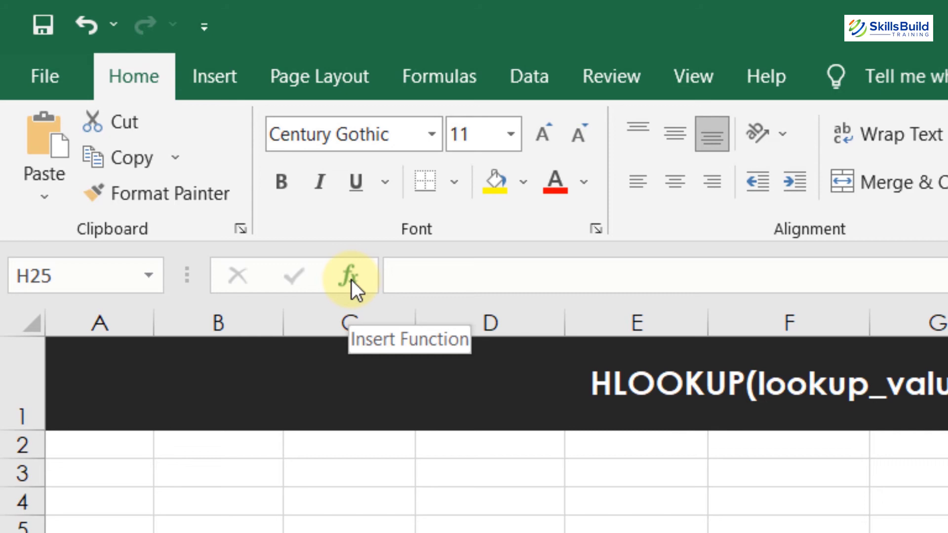
click(351, 279)
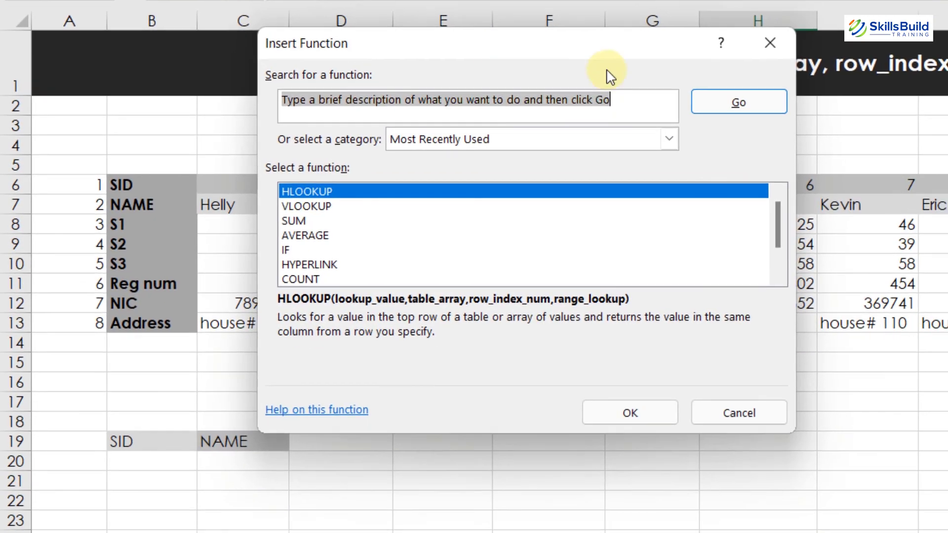
text(hlook)
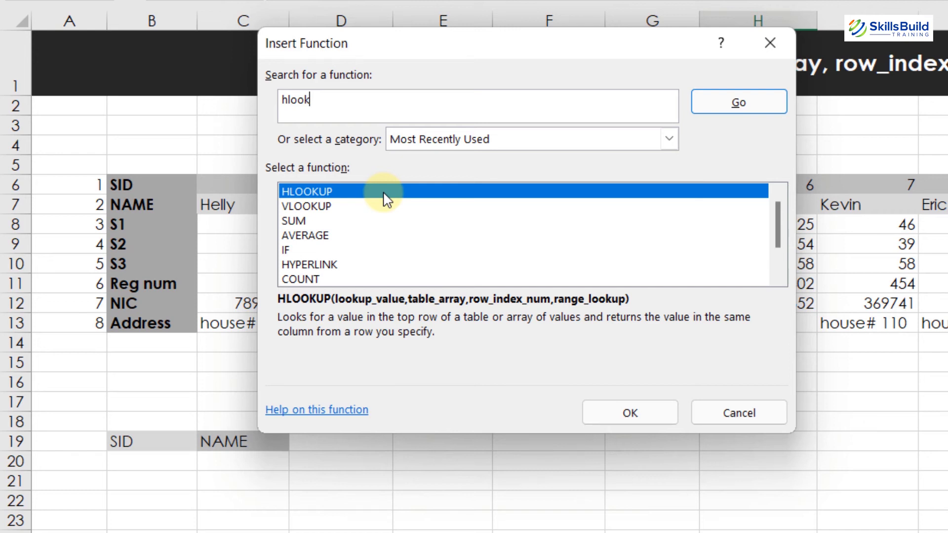
click(626, 407)
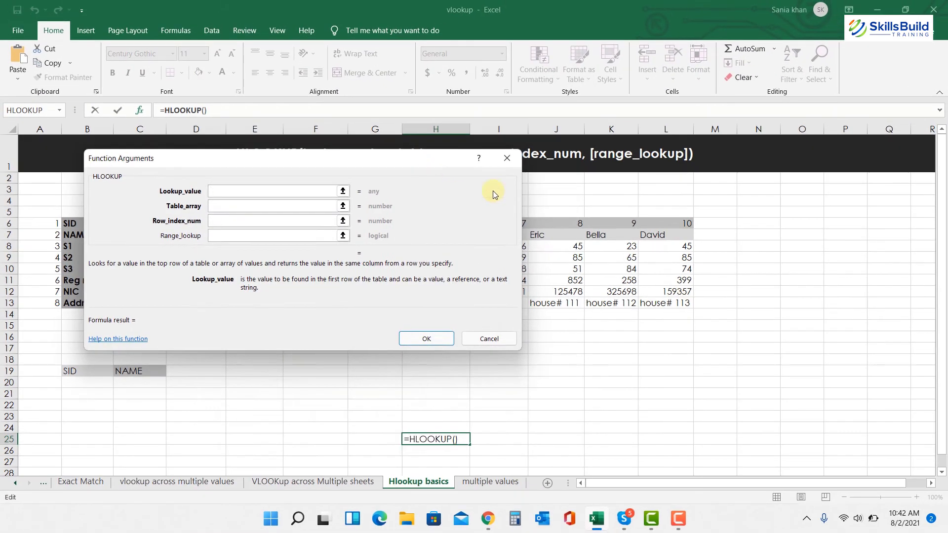
Step: Set the HLOOKUP lookup value to cell B20 and its table array to the student table B6:L13
drag(492, 190, 740, 327)
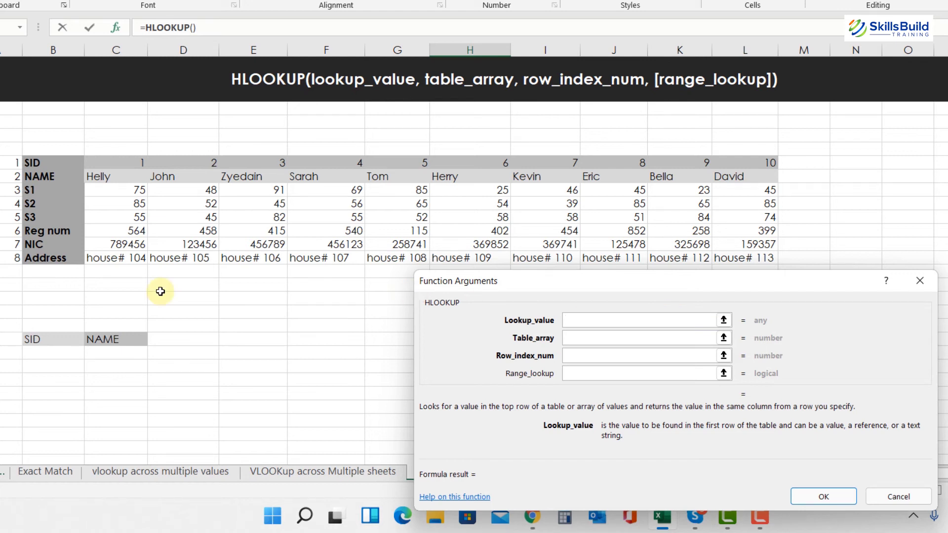
click(59, 359)
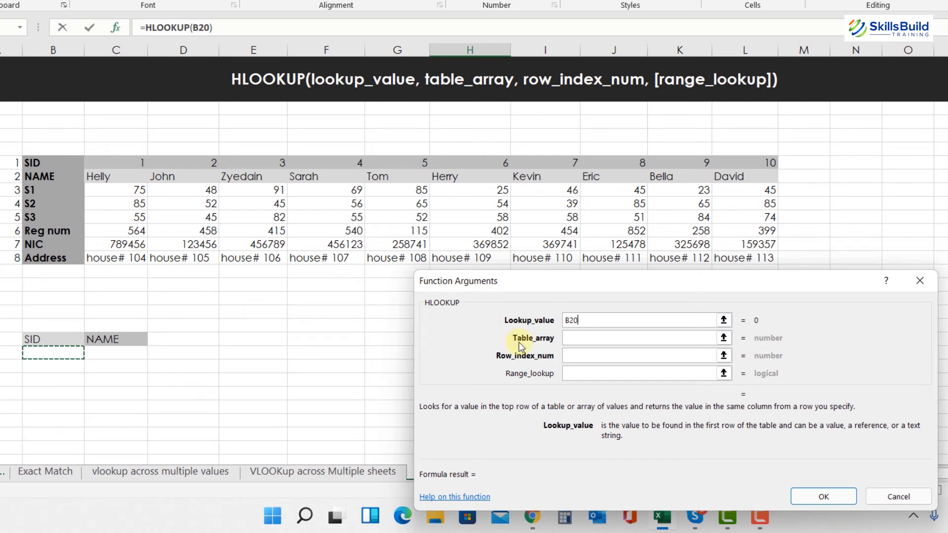
click(574, 338)
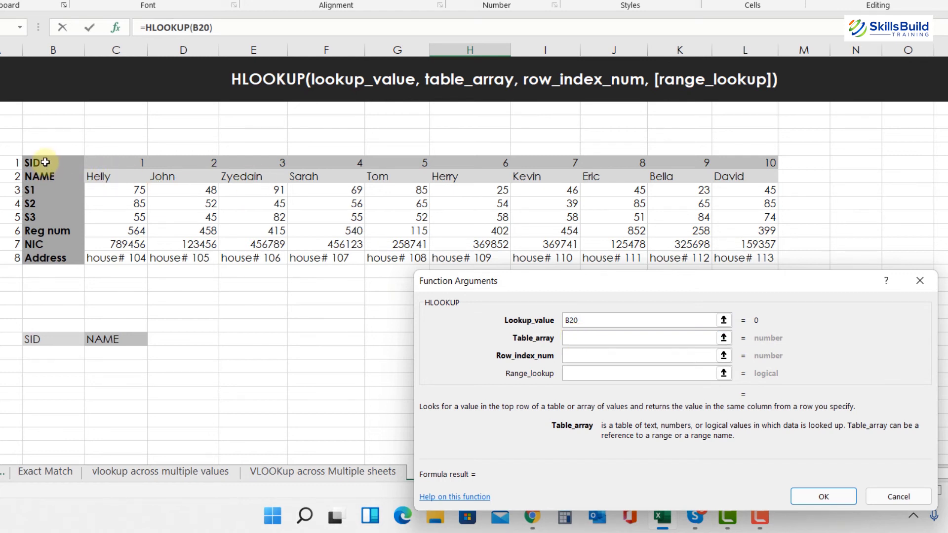
drag(44, 162, 754, 258)
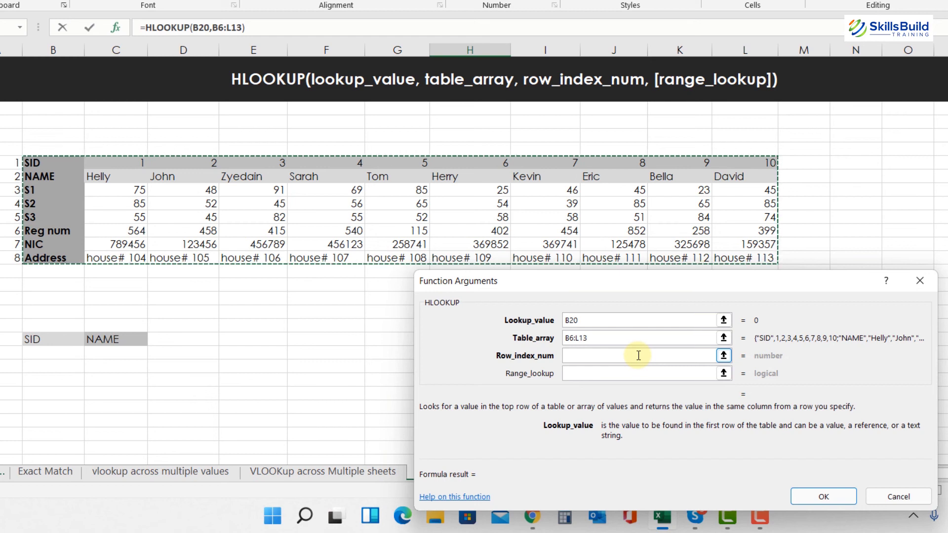
click(638, 355)
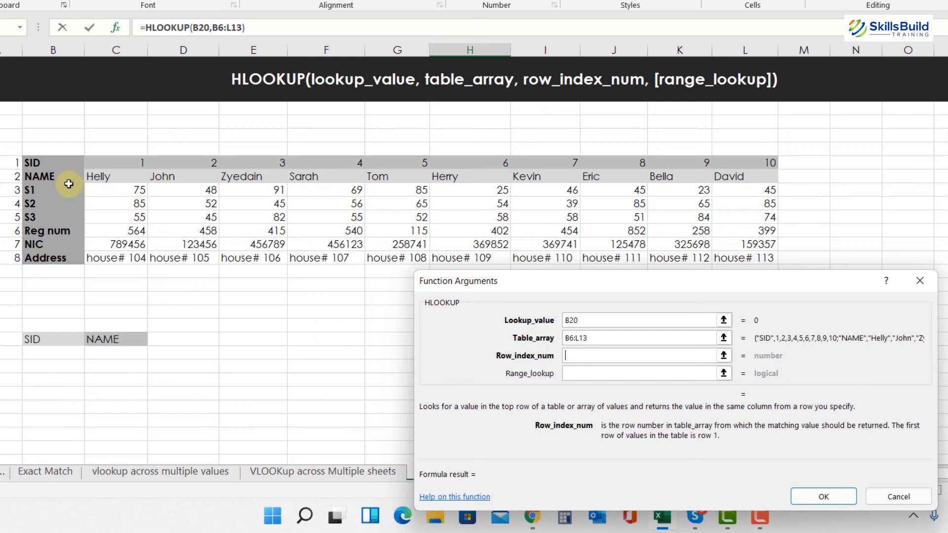
Step: Complete the HLOOKUP arguments with row index number 2 and range lookup 0
click(36, 179)
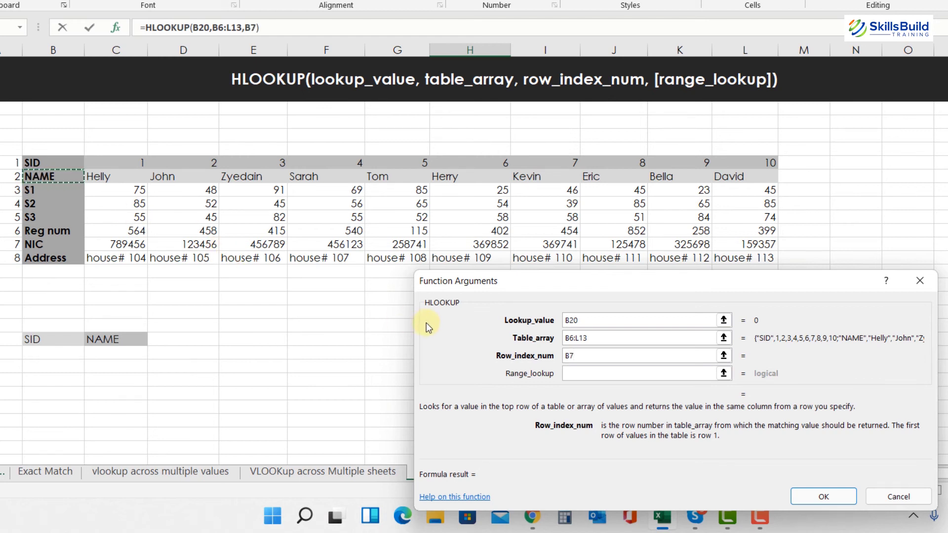
click(583, 356)
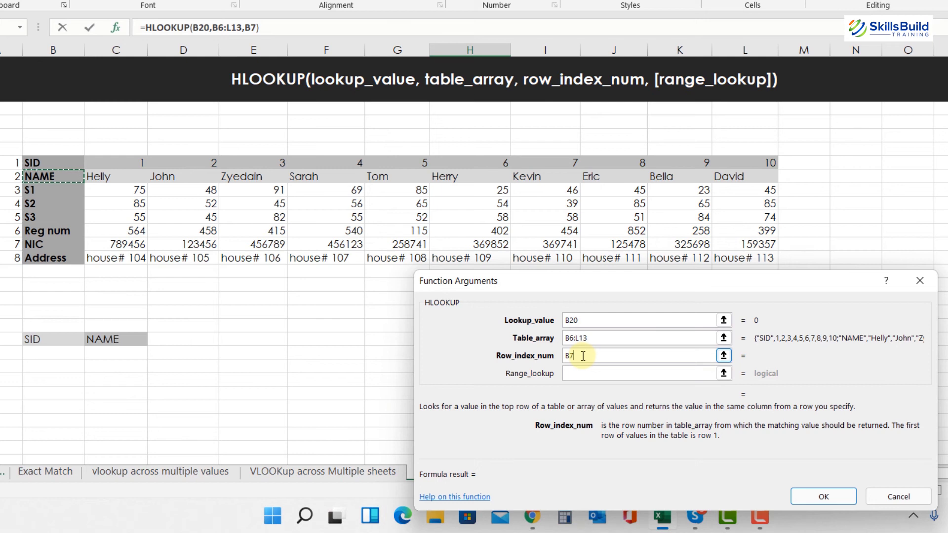
key(BackSpace)
key(BackSpace)
text(2)
click(592, 371)
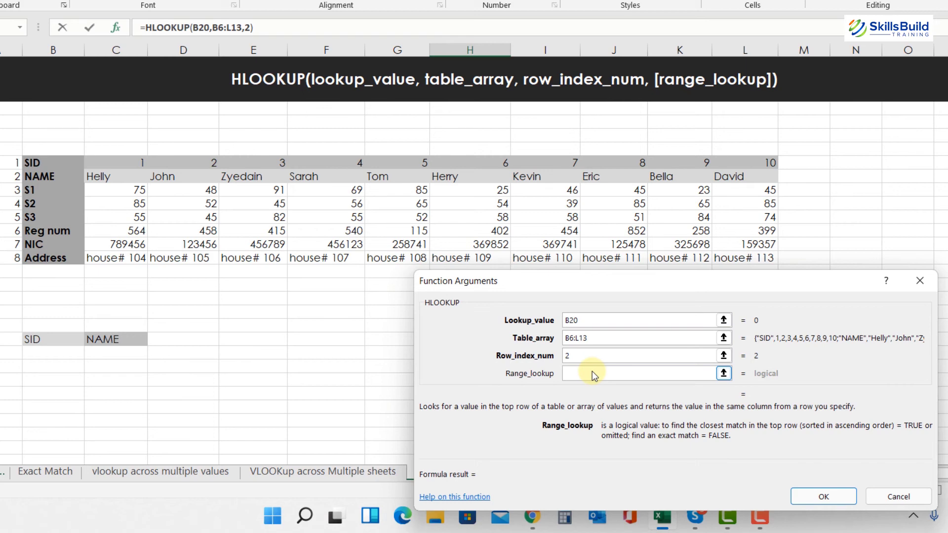
text(0)
click(822, 495)
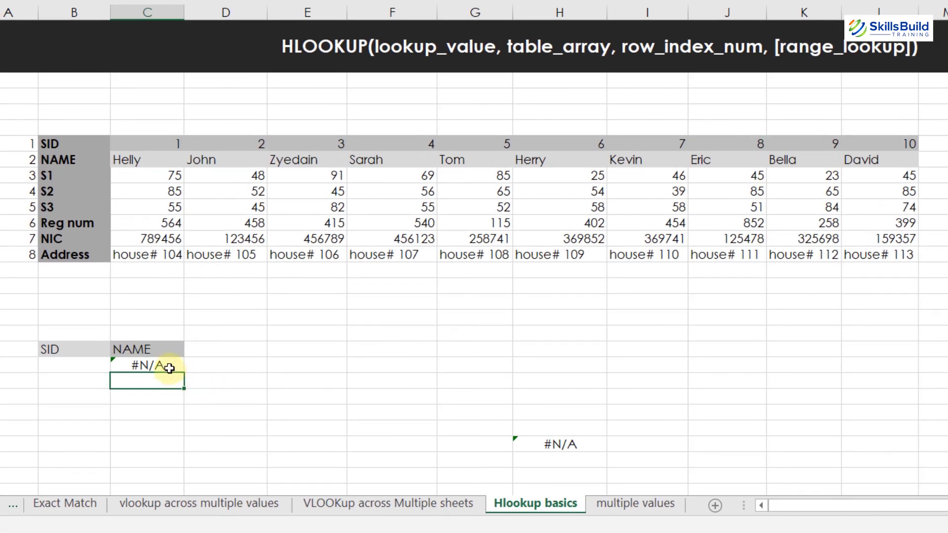
Step: Test the name lookup by entering 3, 6 and finally 2 as the SID in cell B20
click(168, 366)
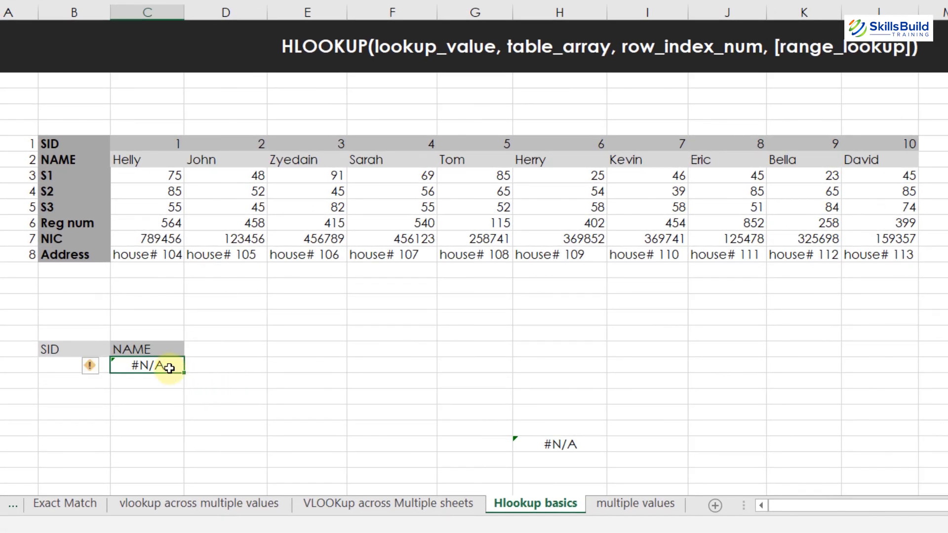
click(55, 370)
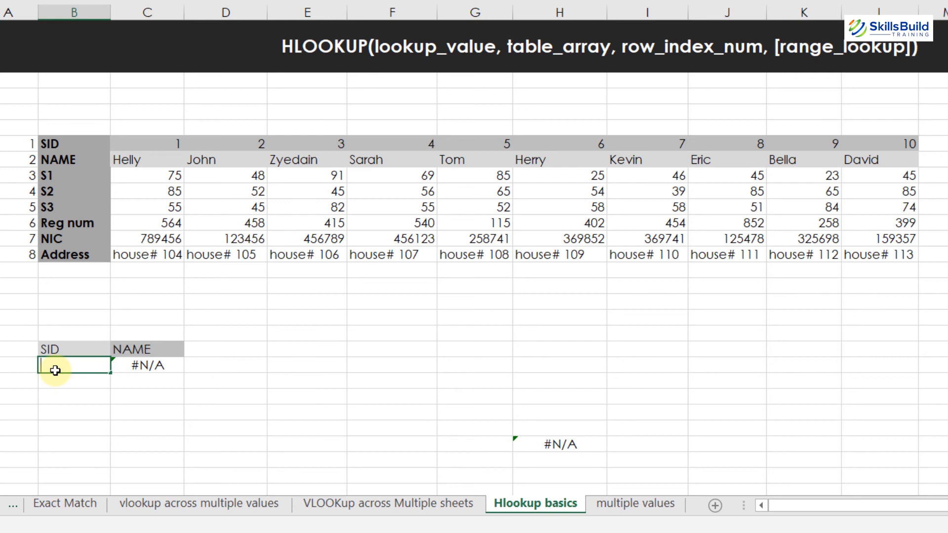
text(3)
key(Return)
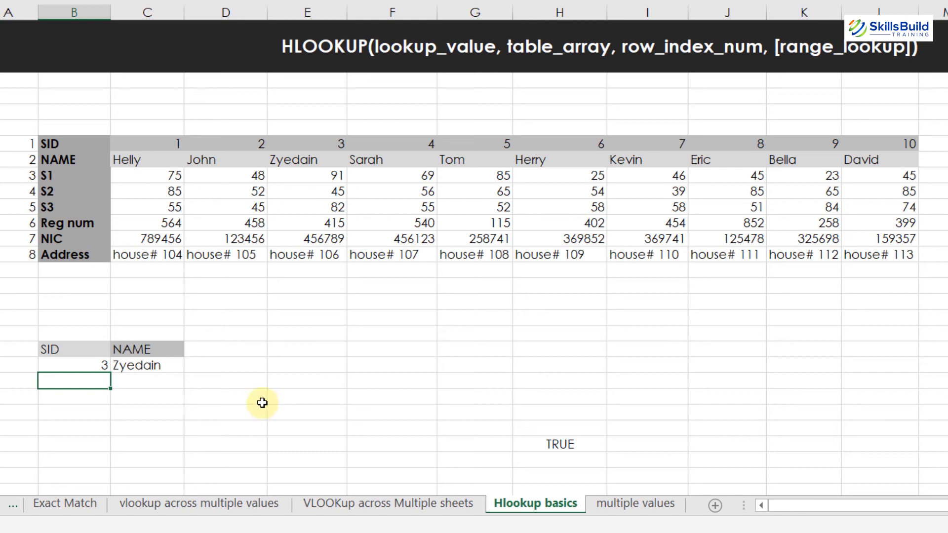
click(91, 366)
text(6)
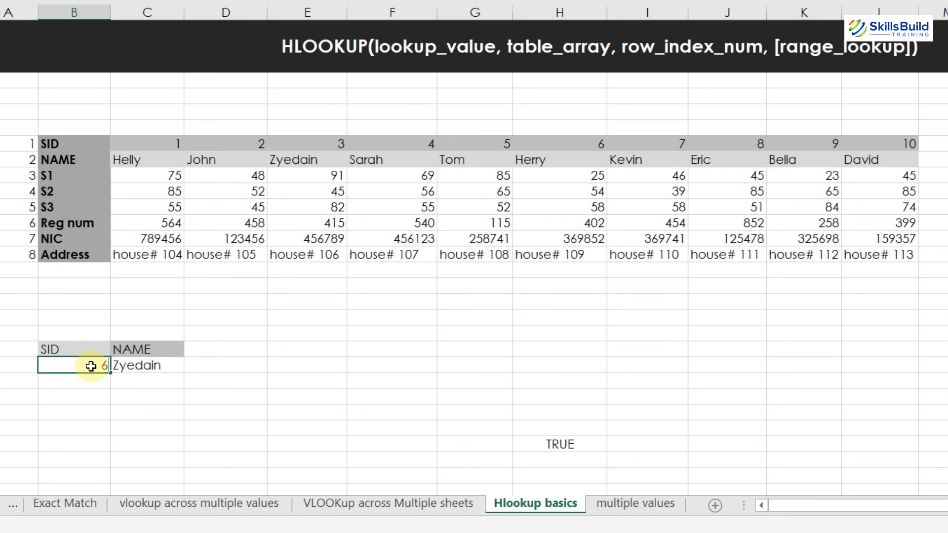
key(Return)
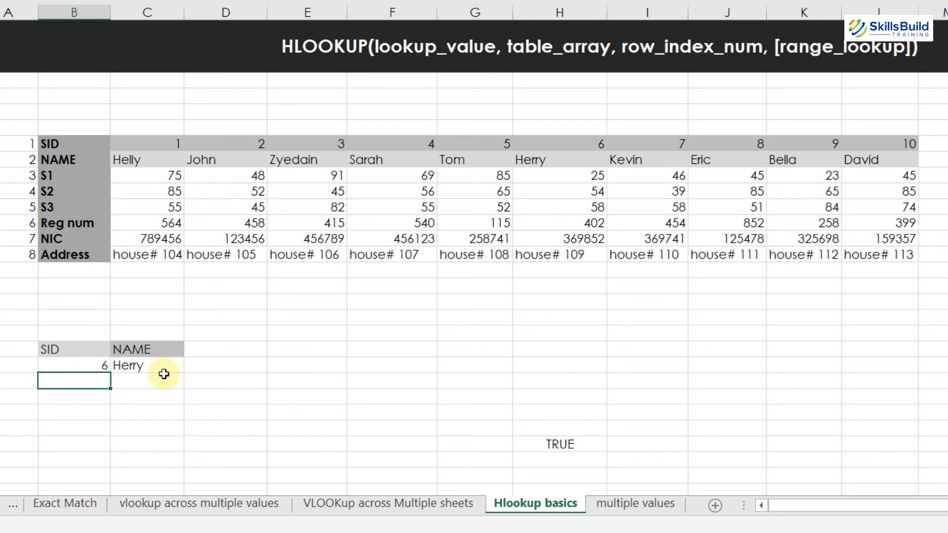
click(96, 365)
text(2)
key(Return)
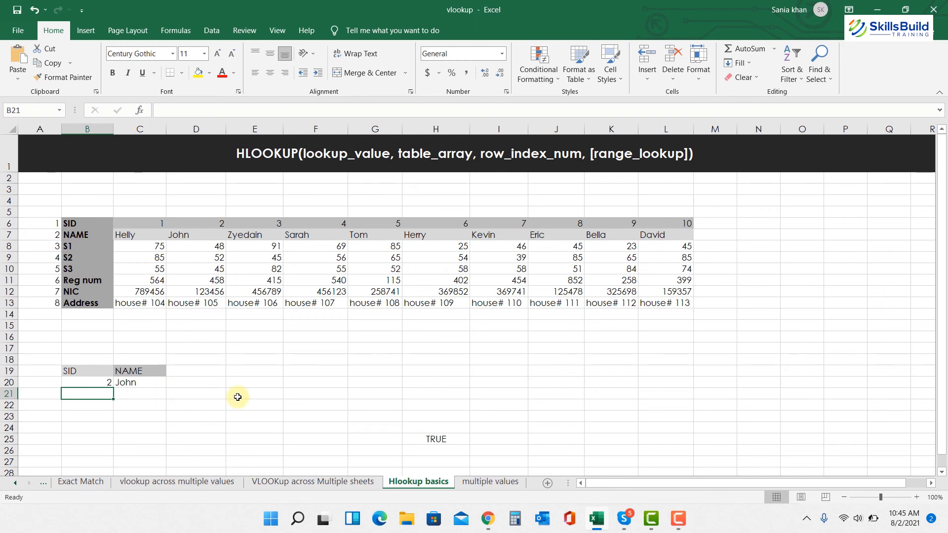
Step: On the multiple values sheet, start an HLOOKUP formula in cell D17 with $C$17 as the absolute lookup value
key(ctrl+Page_Down)
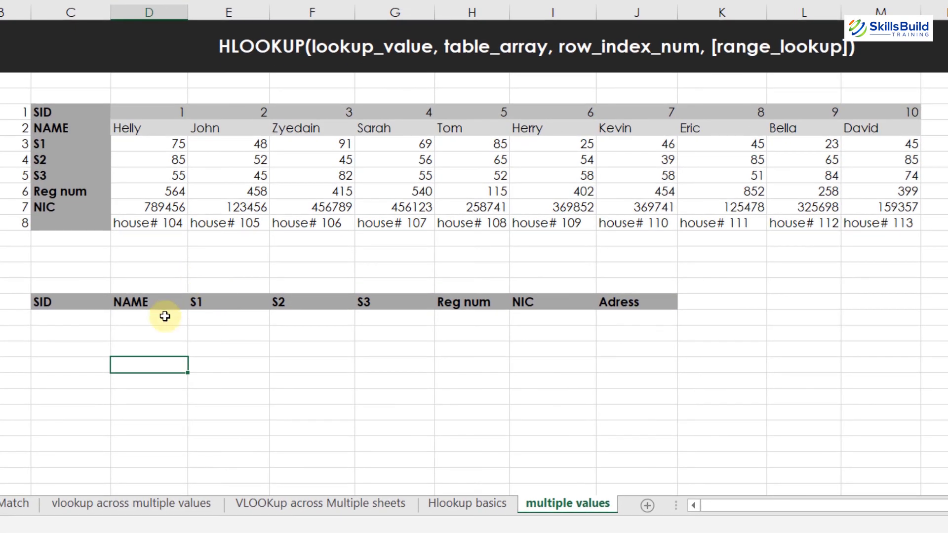
click(133, 319)
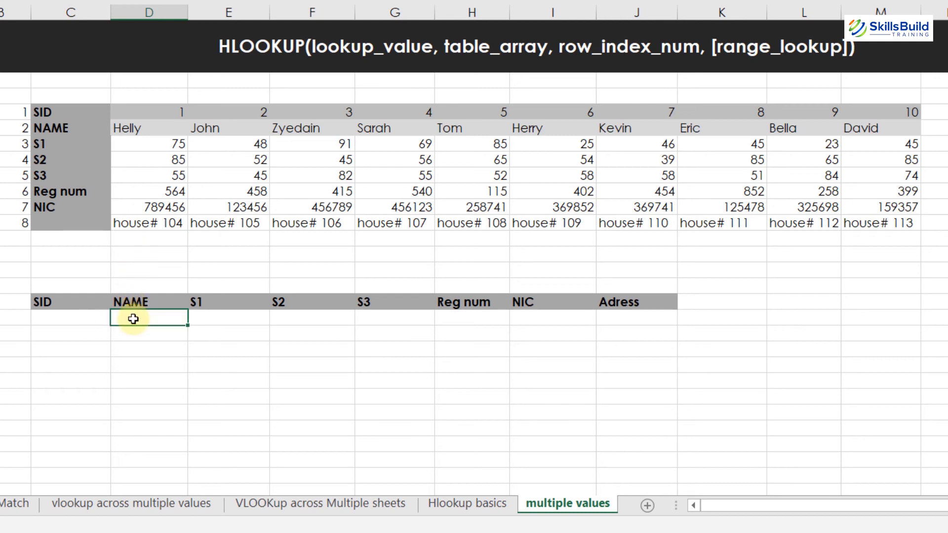
text(=hl)
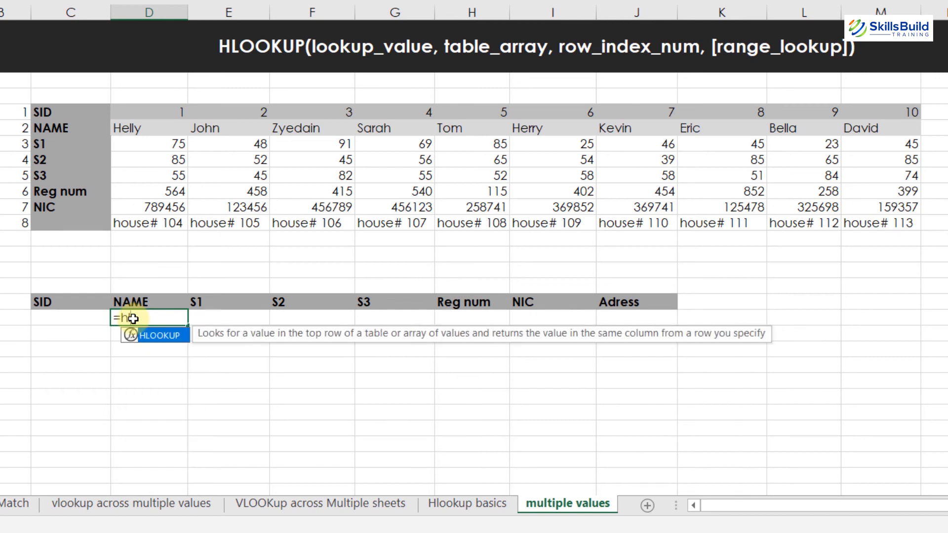
key(Tab)
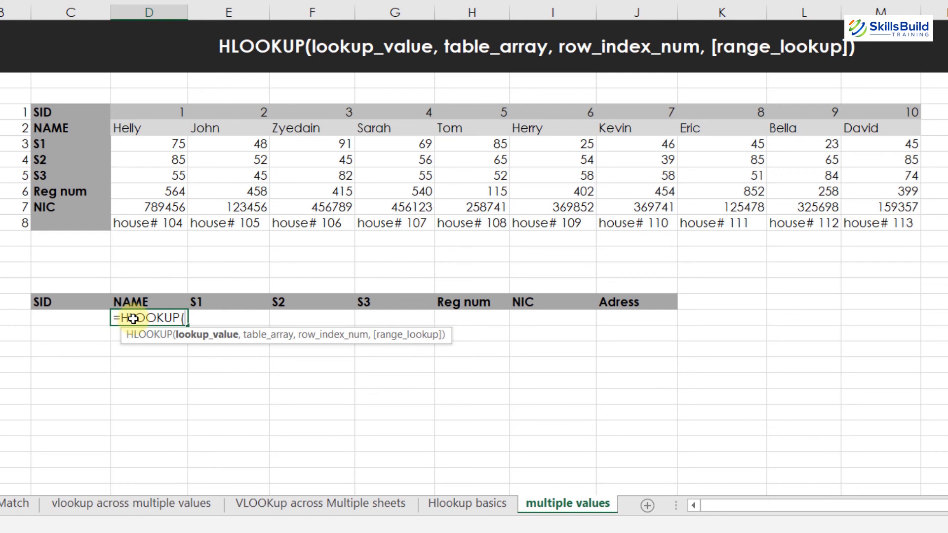
click(65, 316)
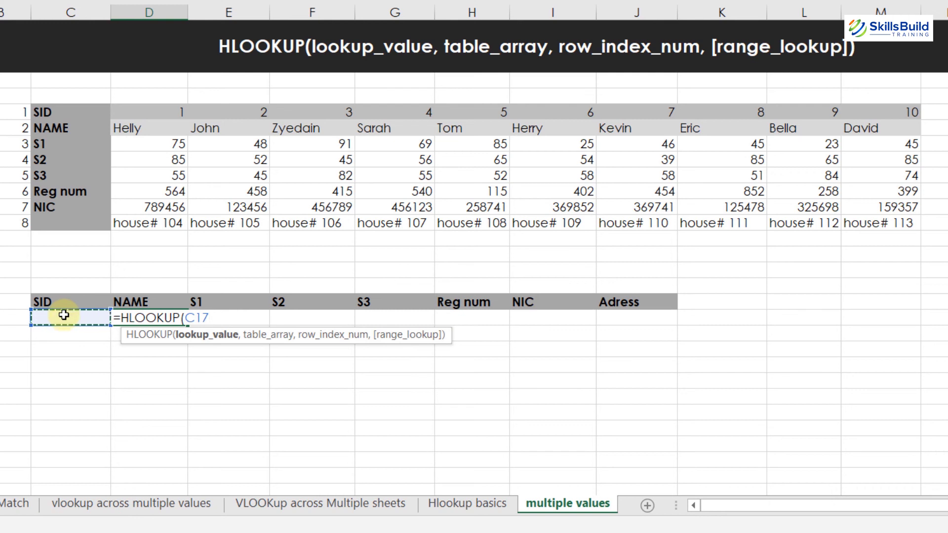
key(F4)
key(F4)
text(,)
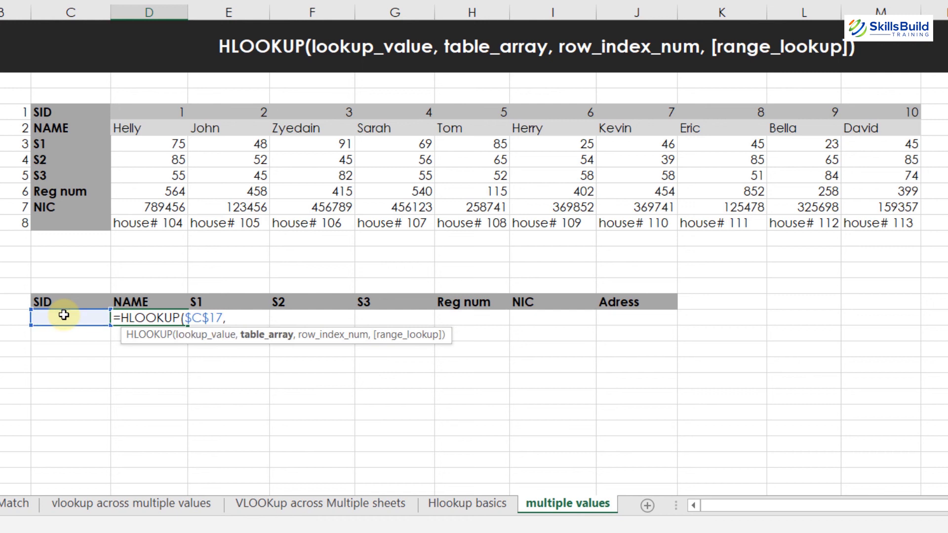
Step: Add the whole student table as the absolute table array $C$4:$M$11 in the D17 formula
click(58, 113)
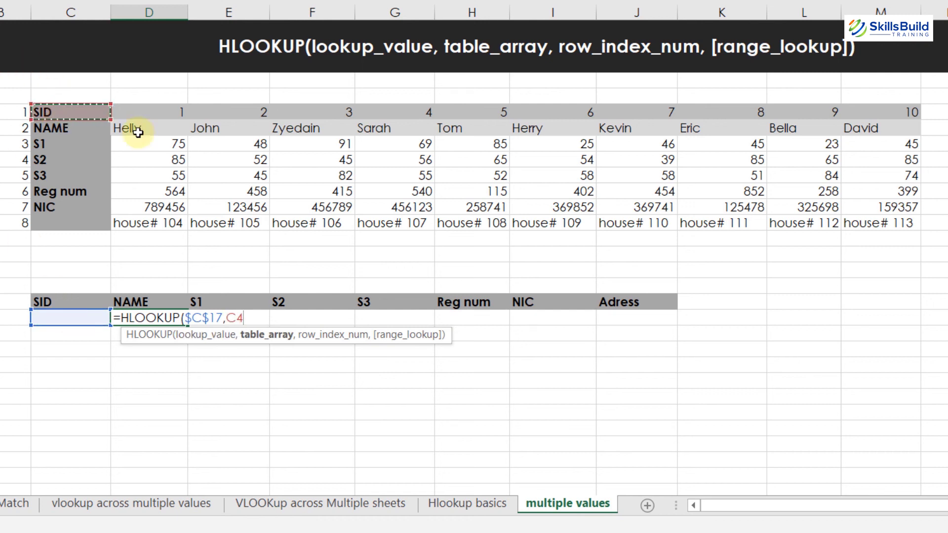
drag(138, 132, 896, 225)
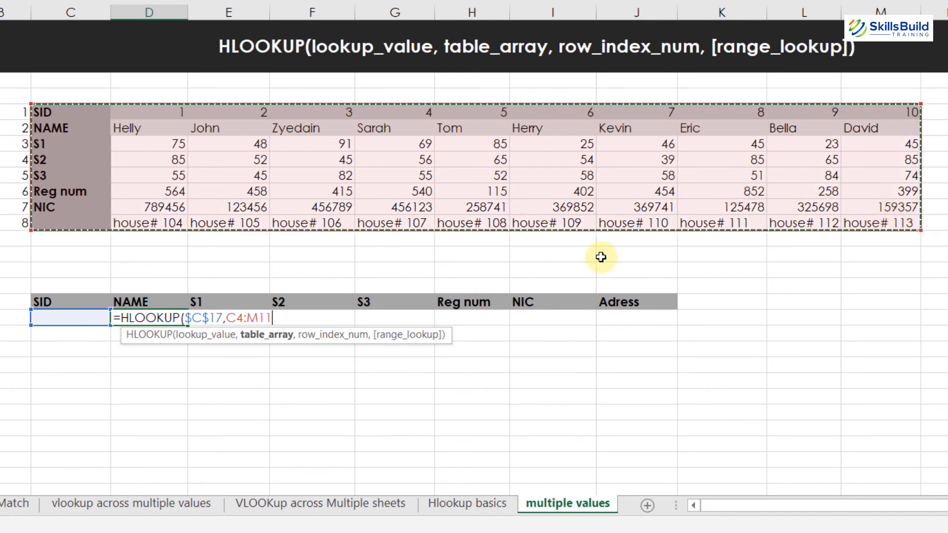
key(F4)
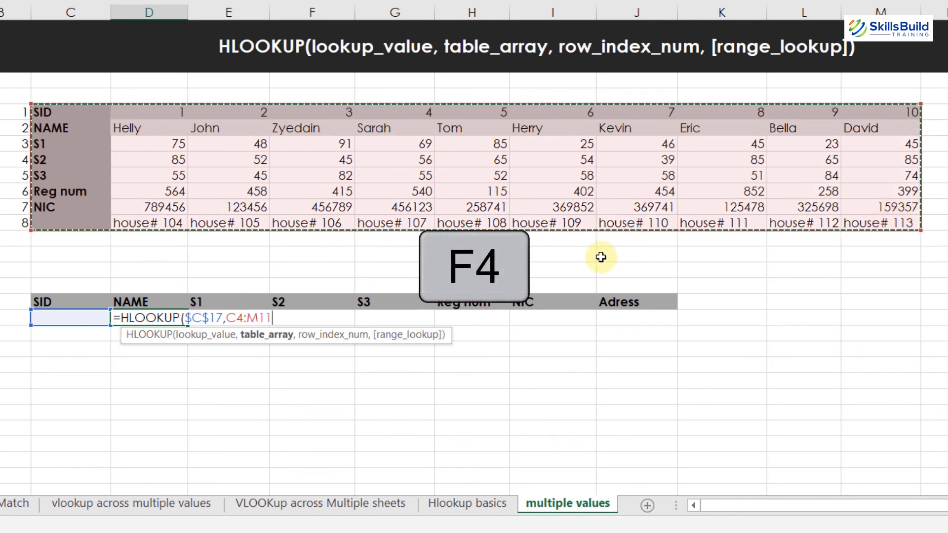
text(,)
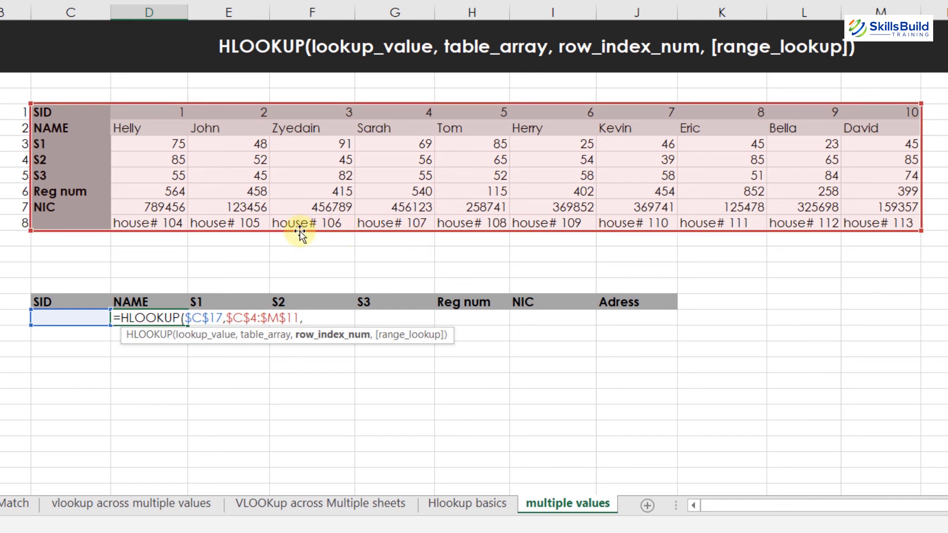
Step: Complete the D17 HLOOKUP formula with row index number 2 and range lookup 0
text(2)
text(,)
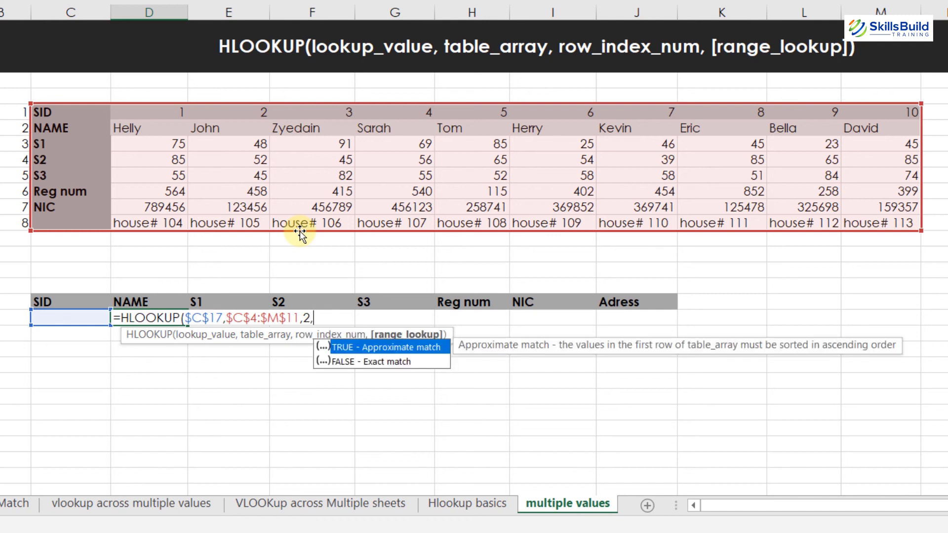
text(0))
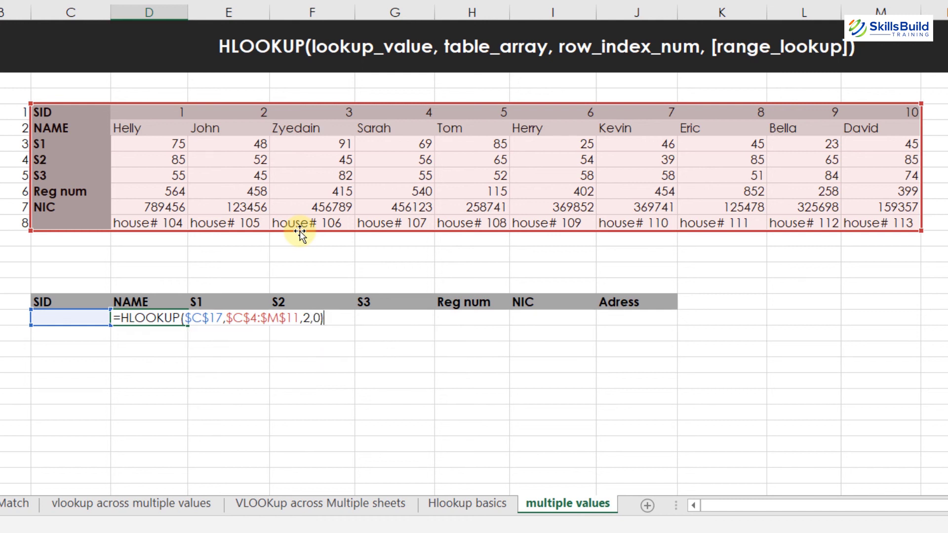
key(Return)
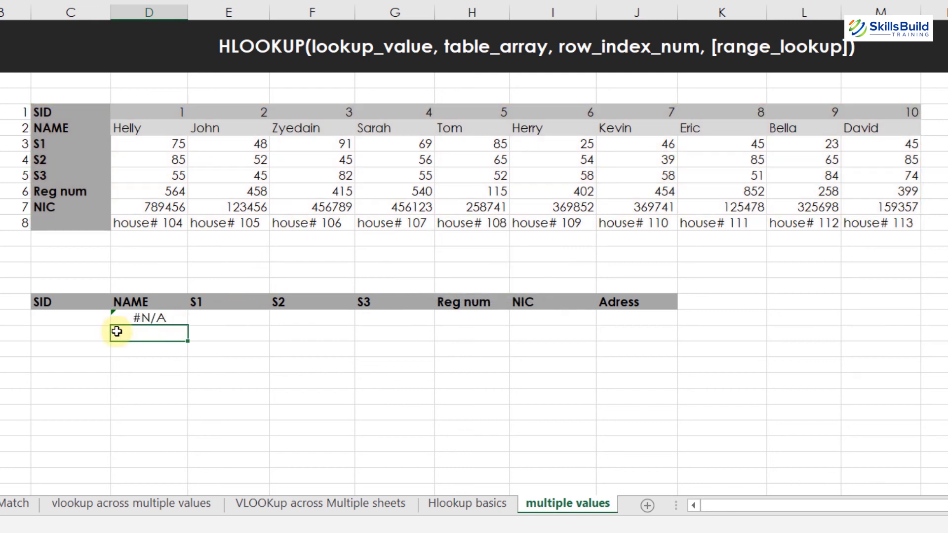
Step: Test the lookup row by entering 4 and finally 7 as the SID in cell C17
click(93, 316)
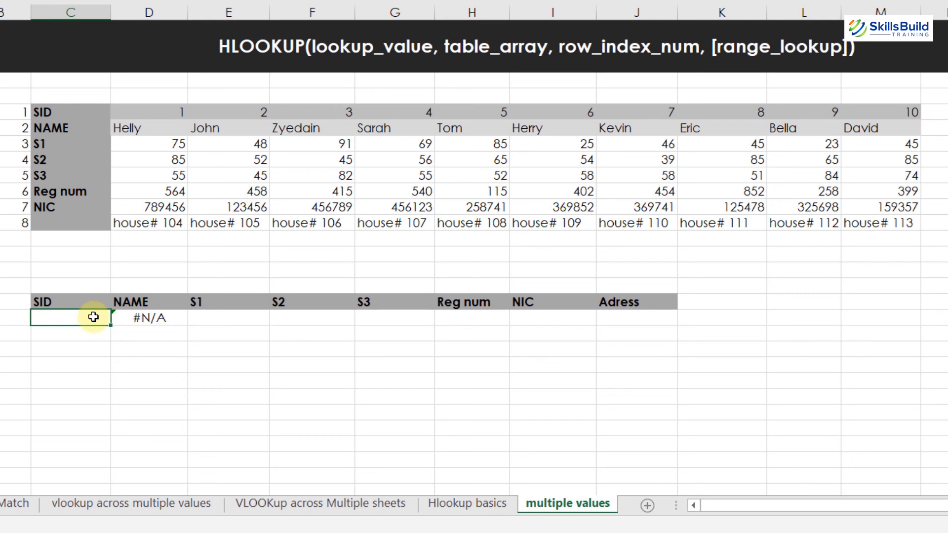
text(4)
key(Return)
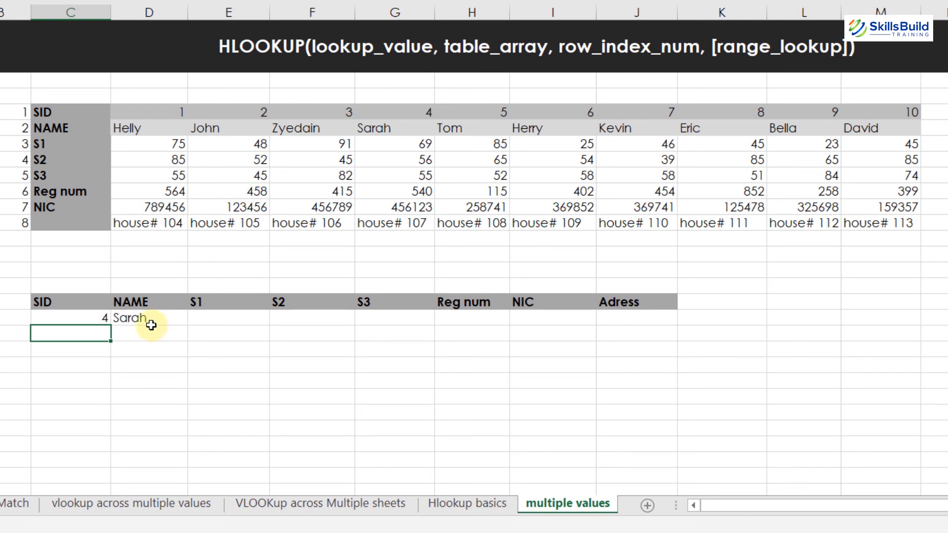
click(94, 318)
text(7)
key(Return)
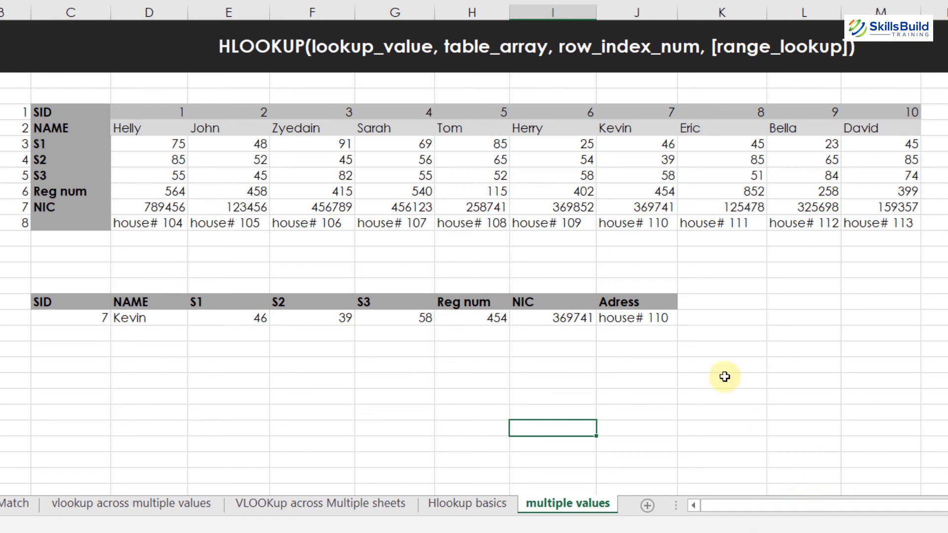
click(710, 354)
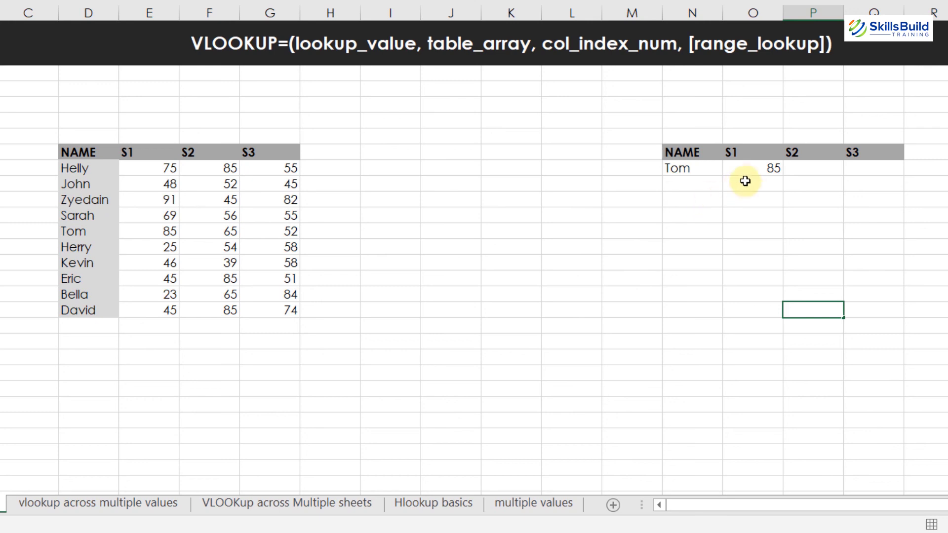
Step: On the Exact Match sheet, change the column index number of the VLOOKUP formula in cell O8 to 8
double_click(760, 171)
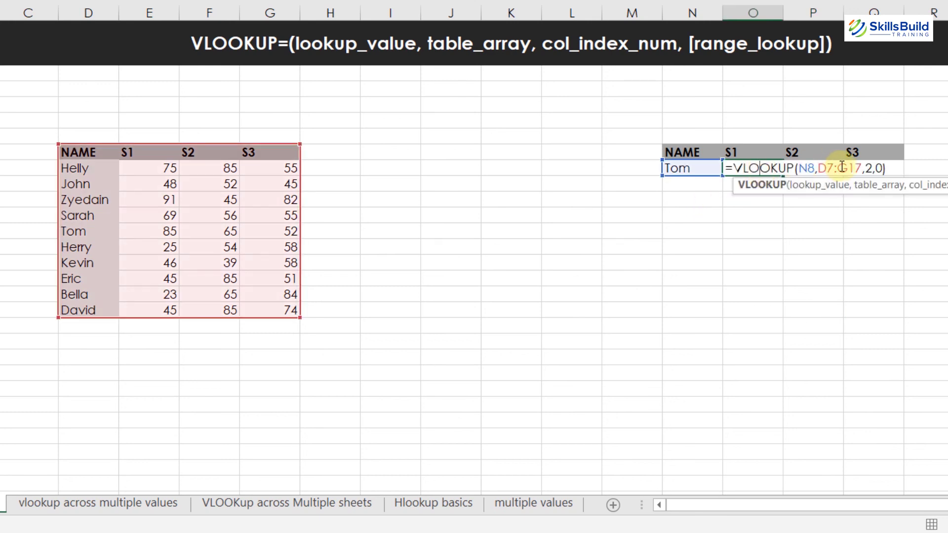
click(870, 167)
key(BackSpace)
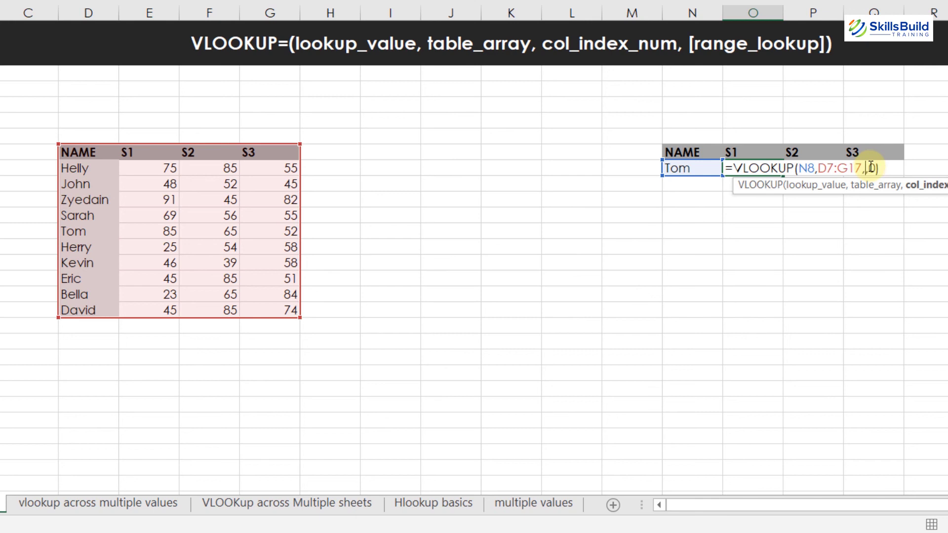
text(8)
key(Return)
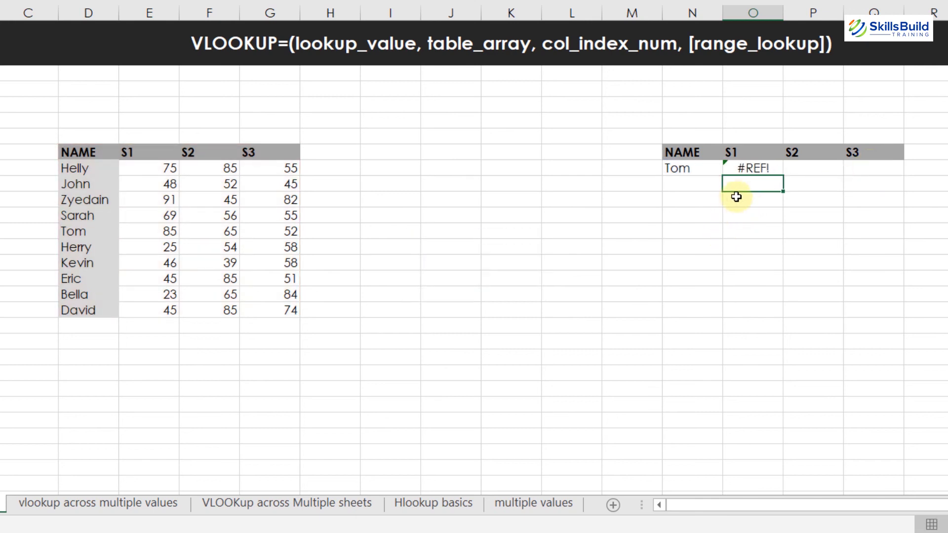
Step: Insert the IFERROR function in front of the VLOOKUP in the cell O8 formula
click(765, 170)
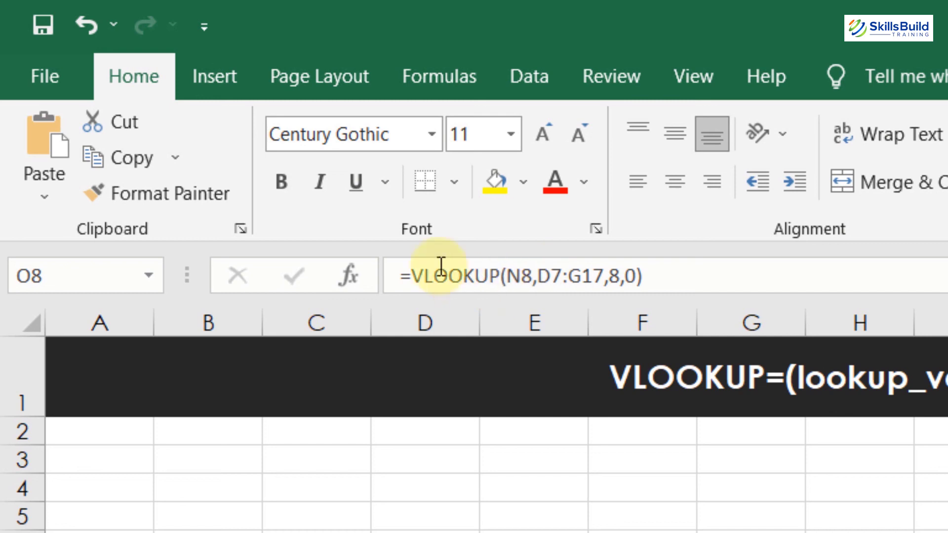
click(409, 274)
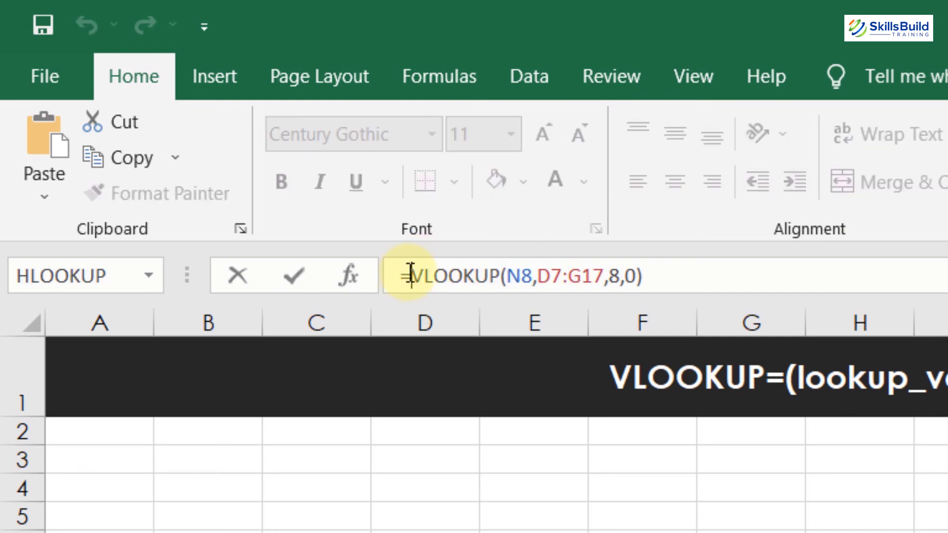
text(if)
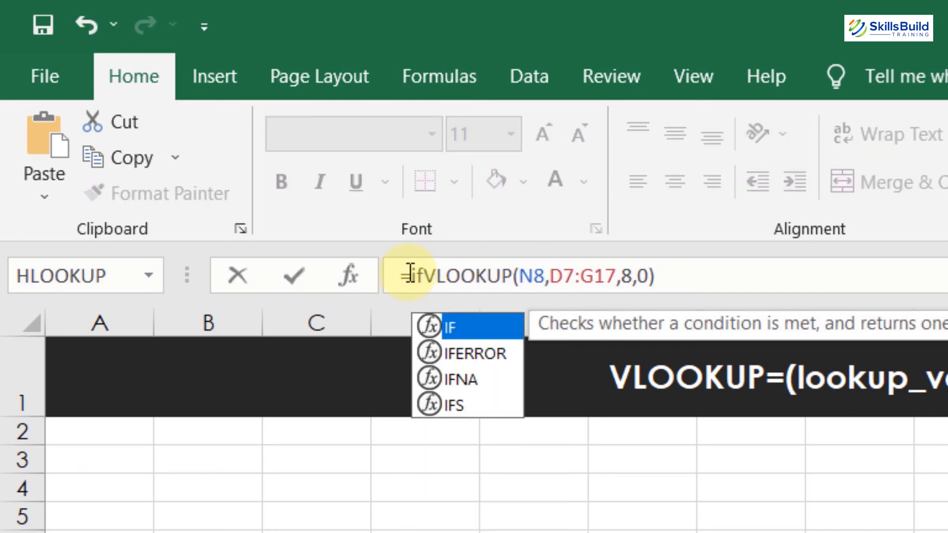
text(erro)
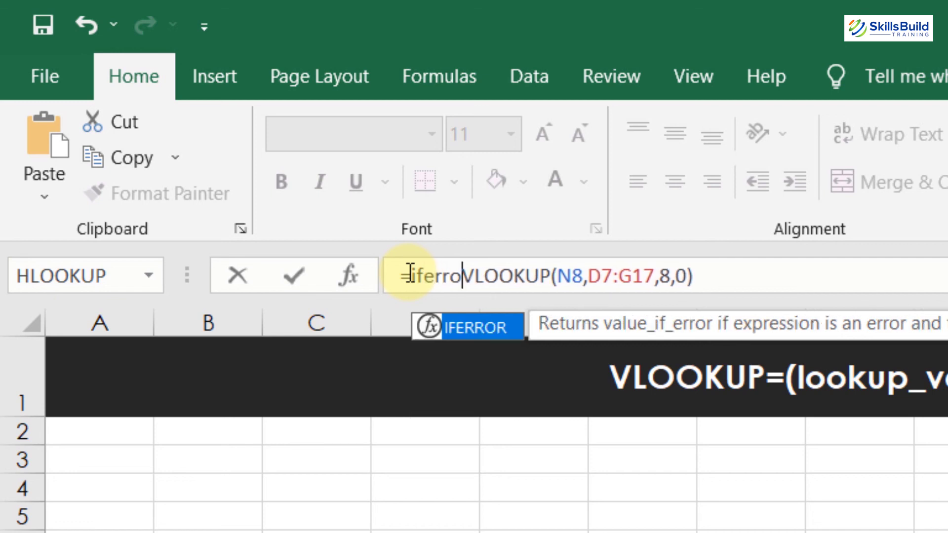
text(r)
key(Tab)
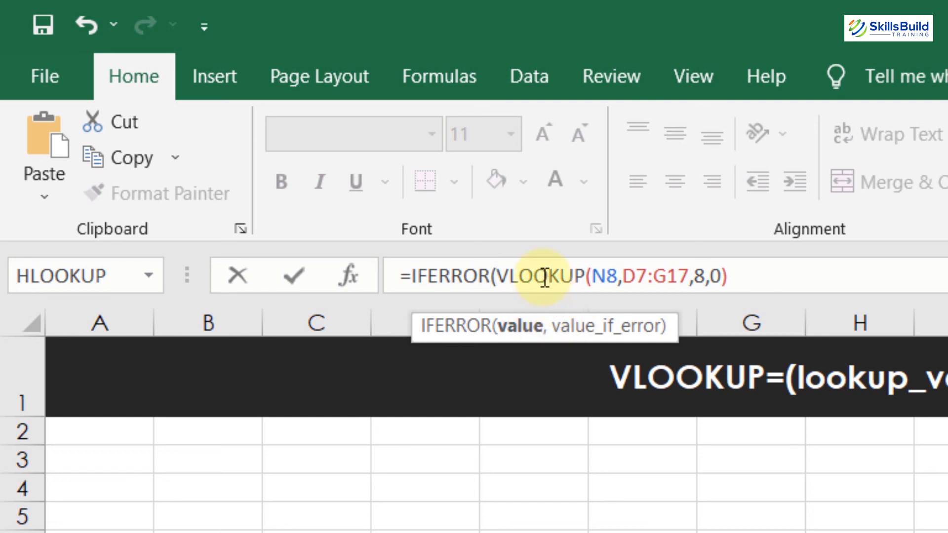
Step: Complete the O8 IFERROR formula with "Not Found" as the value_if_error argument after the VLOOKUP
click(741, 282)
text(,)
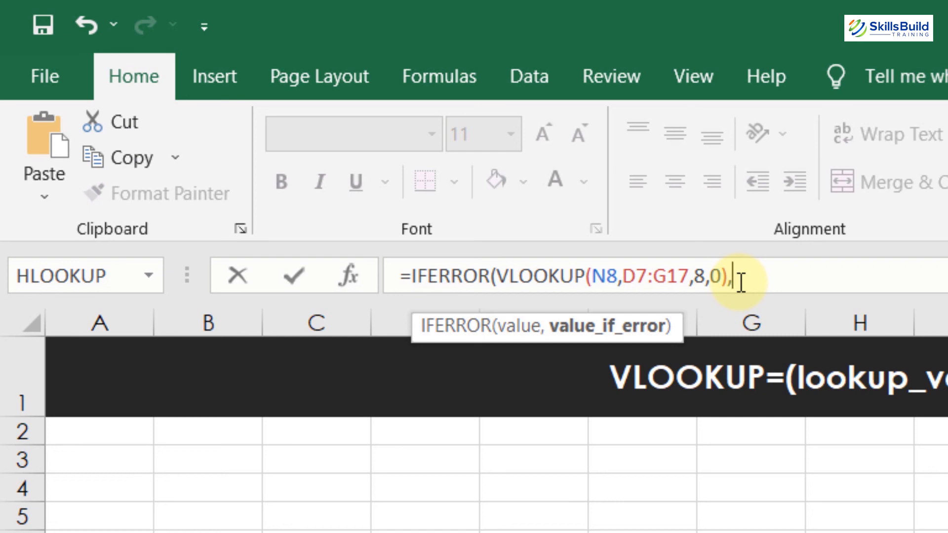
text("Not Fo)
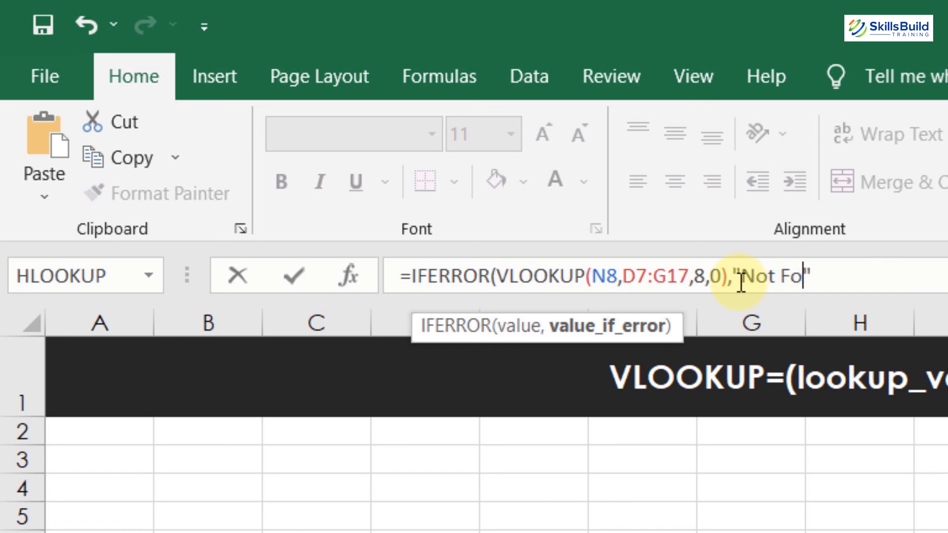
text(und)
click(868, 275)
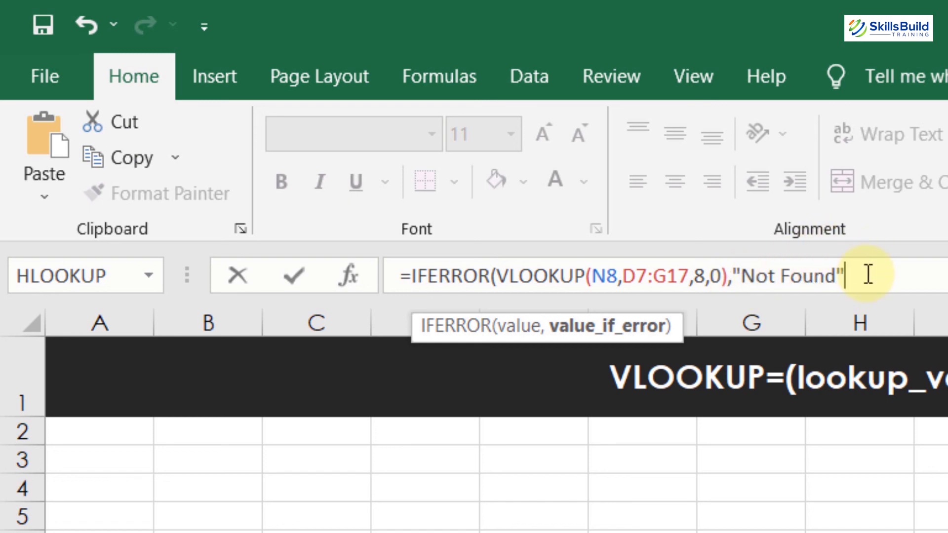
text())
key(Return)
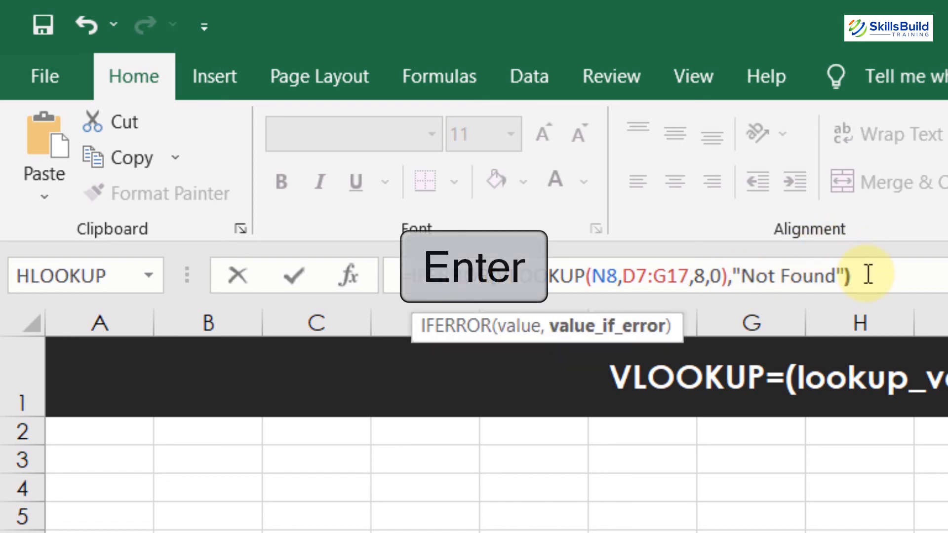